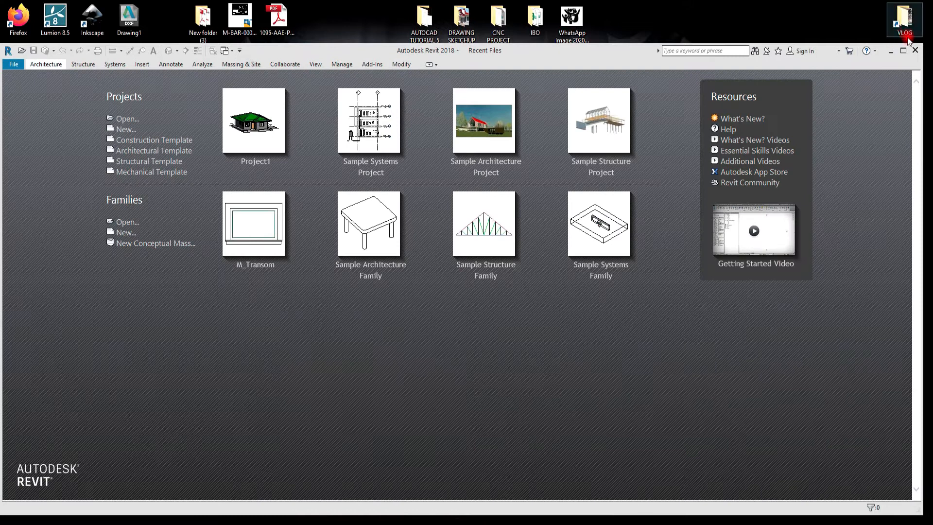
Maximize the program window and create a new project from the Architectural Template
click(903, 50)
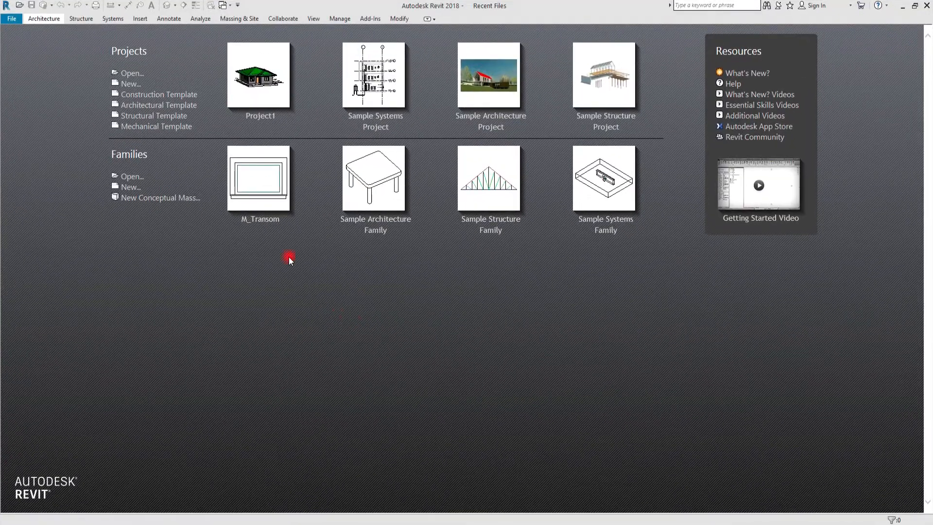
click(130, 84)
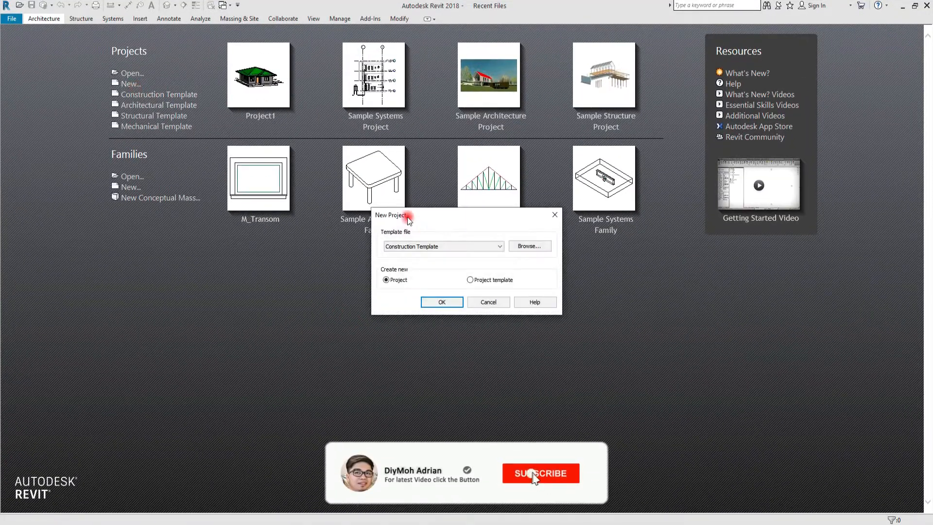
click(412, 246)
click(413, 266)
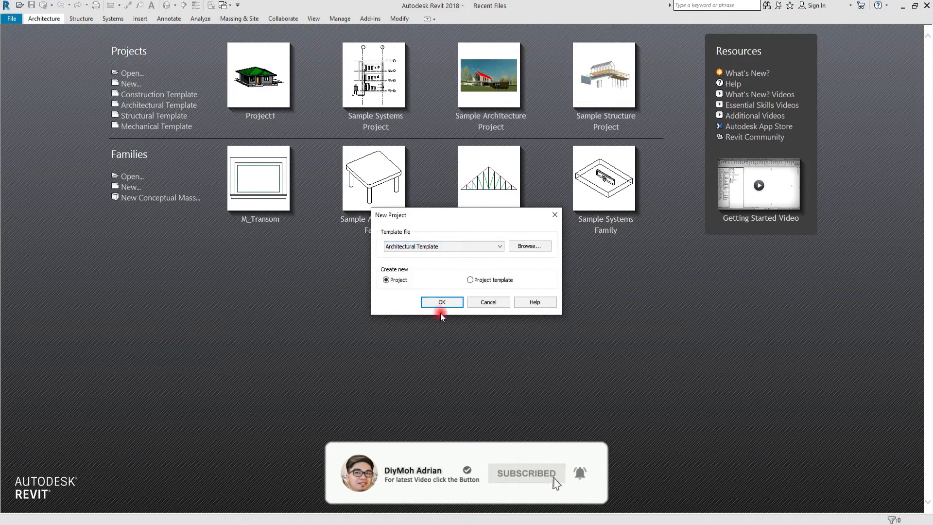
click(445, 303)
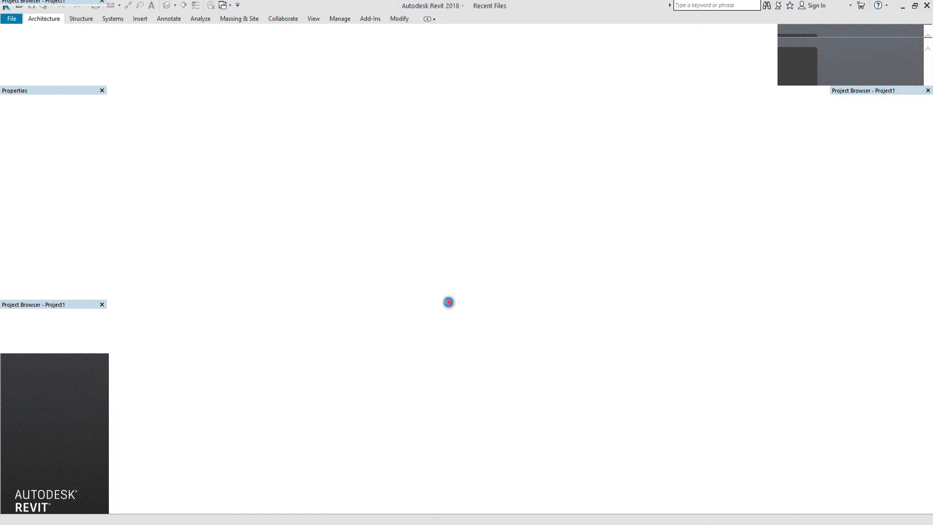
Link the FOR REVIT.dwg file from the Desktop into the Level 0 plan with colors set to Black and White
click(140, 18)
click(76, 42)
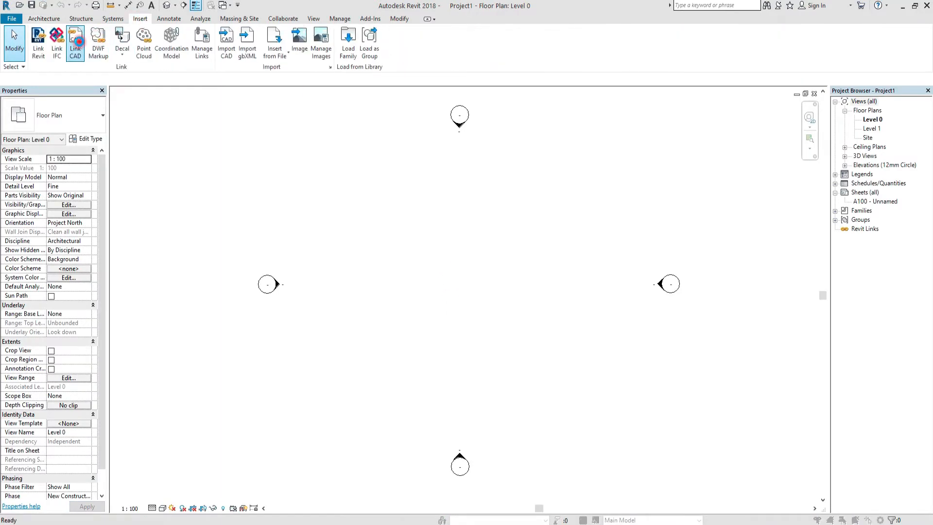
click(305, 315)
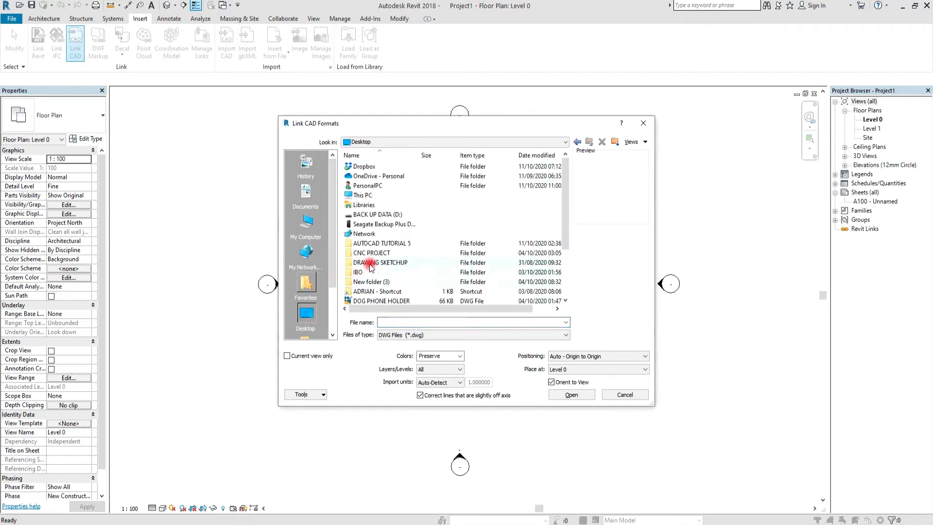
click(376, 291)
click(442, 356)
click(449, 379)
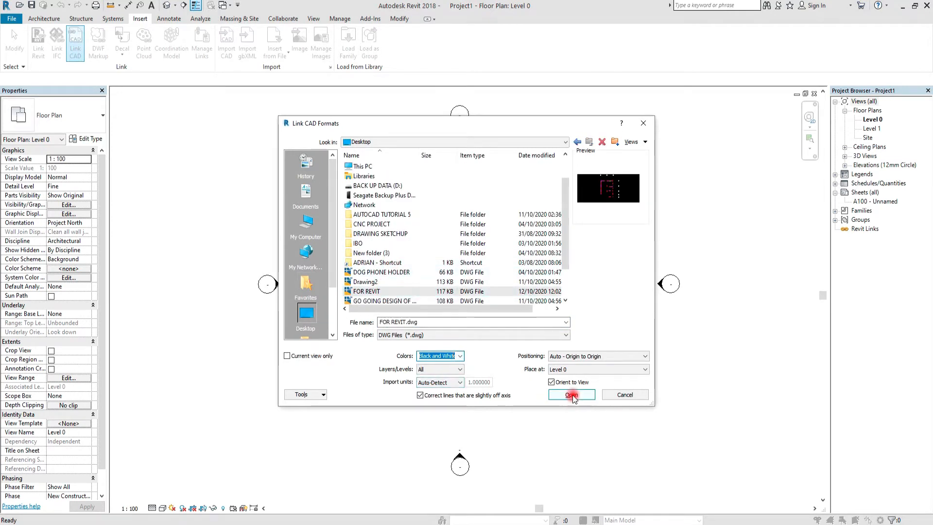
click(571, 395)
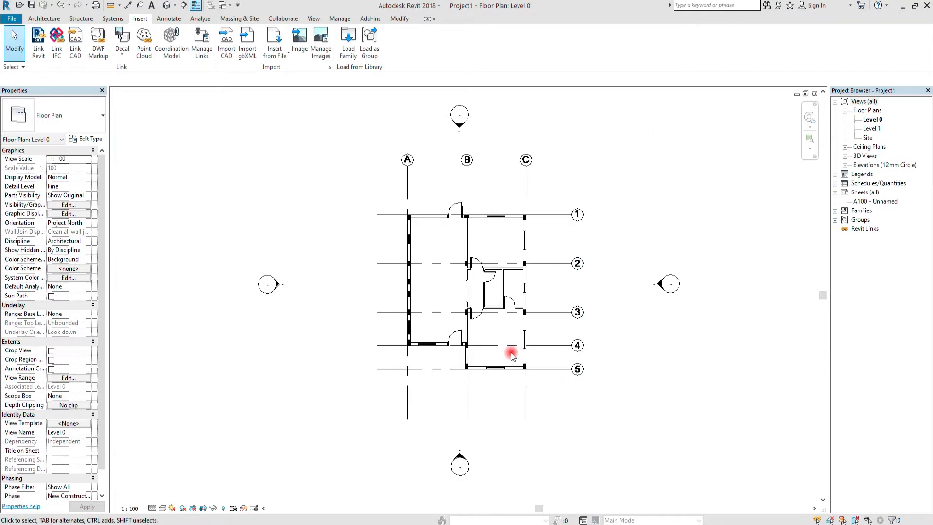
In the East elevation, stretch both ends of the level lines outward so they span a much wider extent
click(844, 166)
double_click(868, 174)
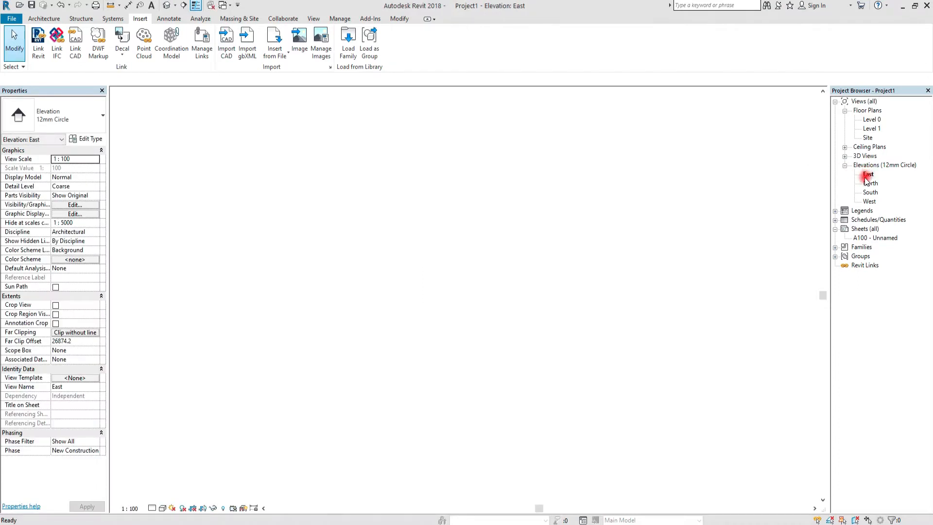
click(391, 218)
scroll(443, 233, down, 3)
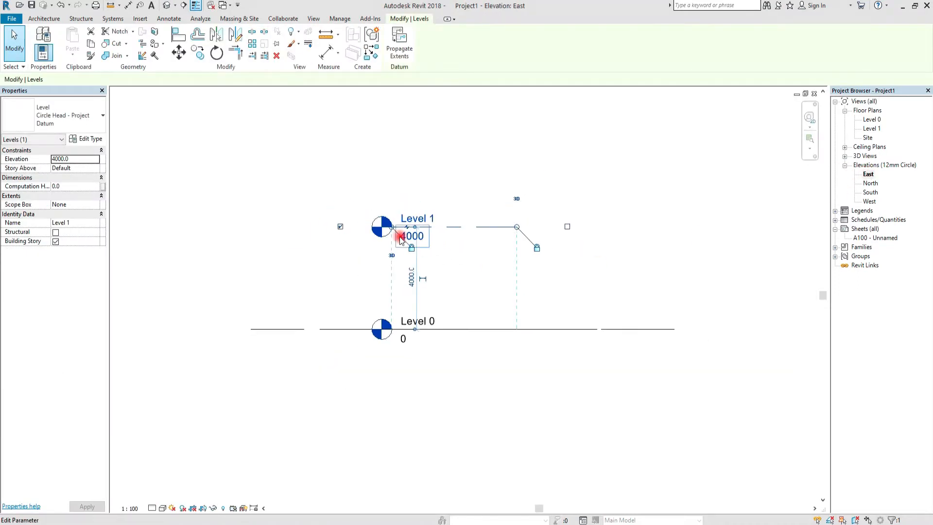
drag(392, 227, 179, 238)
drag(519, 228, 727, 238)
Rename the Level 0 datum as GROUND FLOOR
double_click(219, 323)
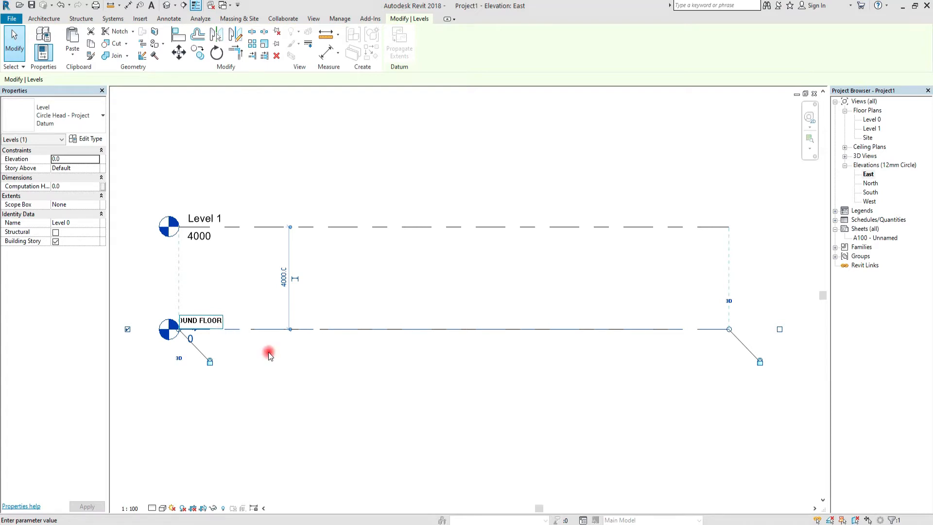
key(Return)
click(522, 273)
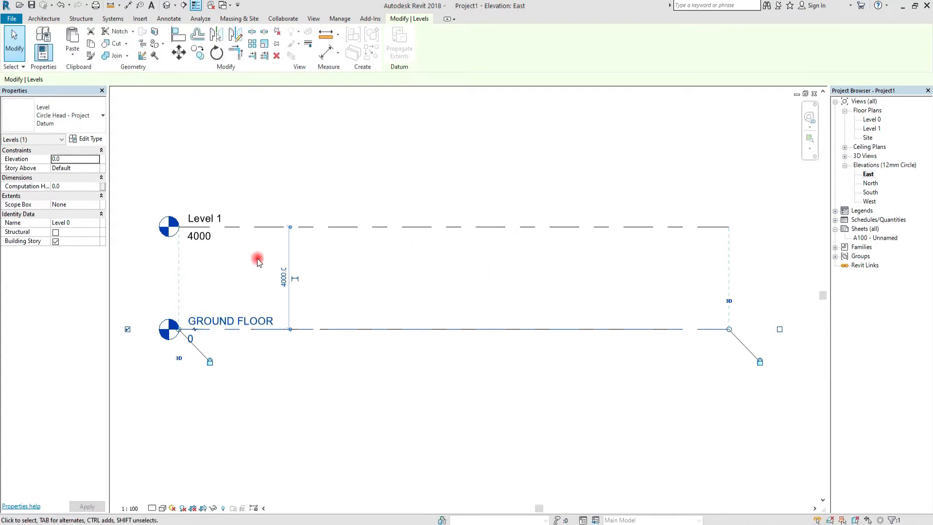
Rename the Level 1 datum as TOP OF ROOF BEAM
click(207, 218)
click(206, 218)
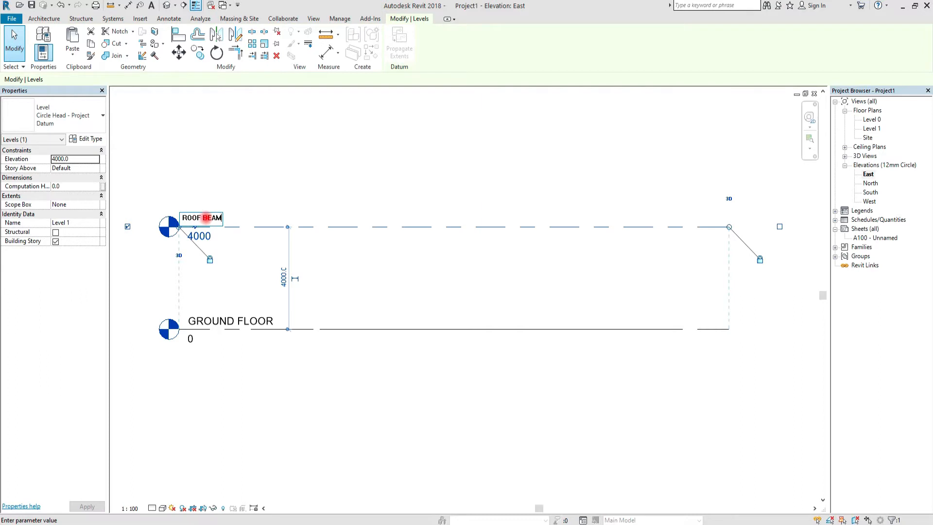
text(TOP OF ROOF BEAM)
key(Return)
click(527, 272)
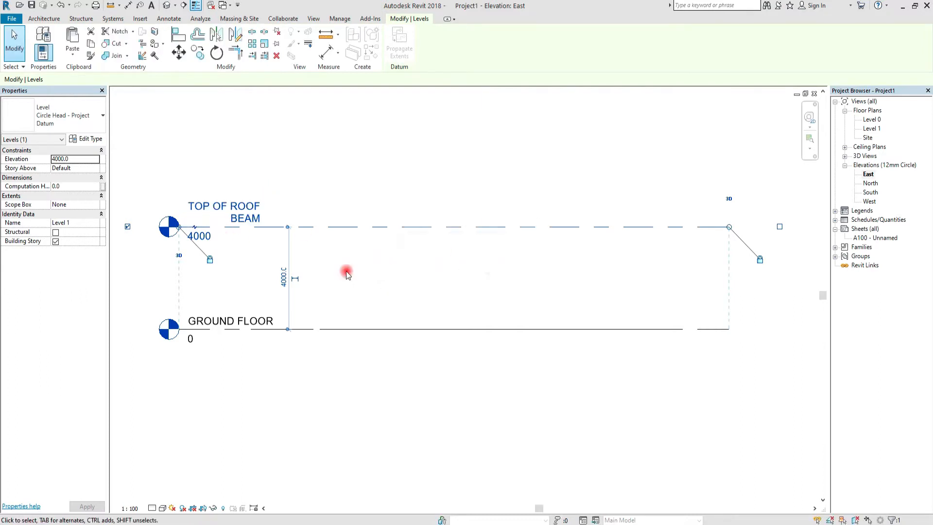
Set the elevation of the TOP OF ROOF BEAM level to 3000
click(204, 241)
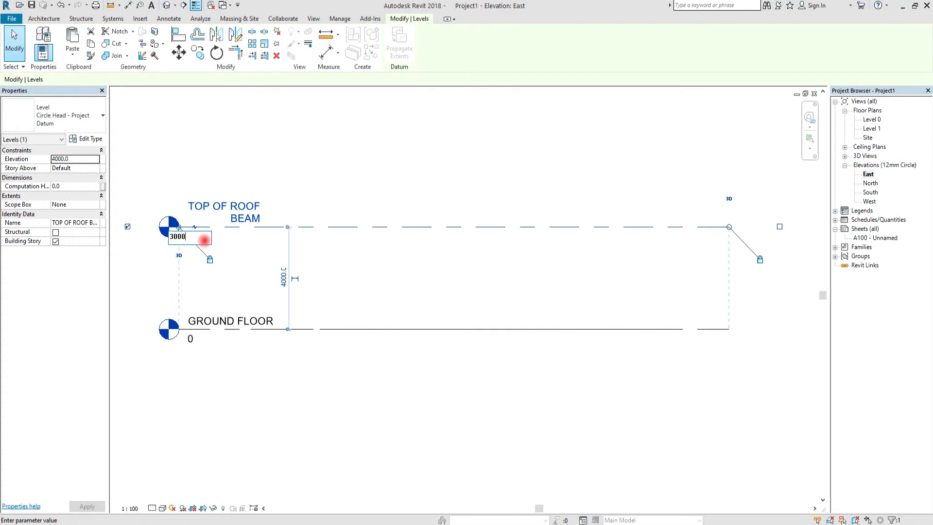
text(3000)
key(Return)
click(521, 182)
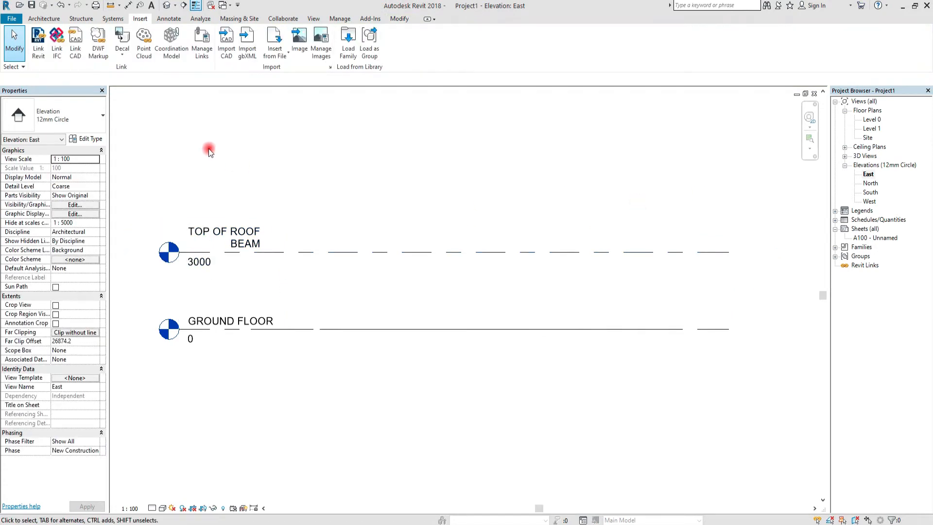
Propagate the extents of both levels from the East elevation to the West elevation
drag(188, 167, 145, 377)
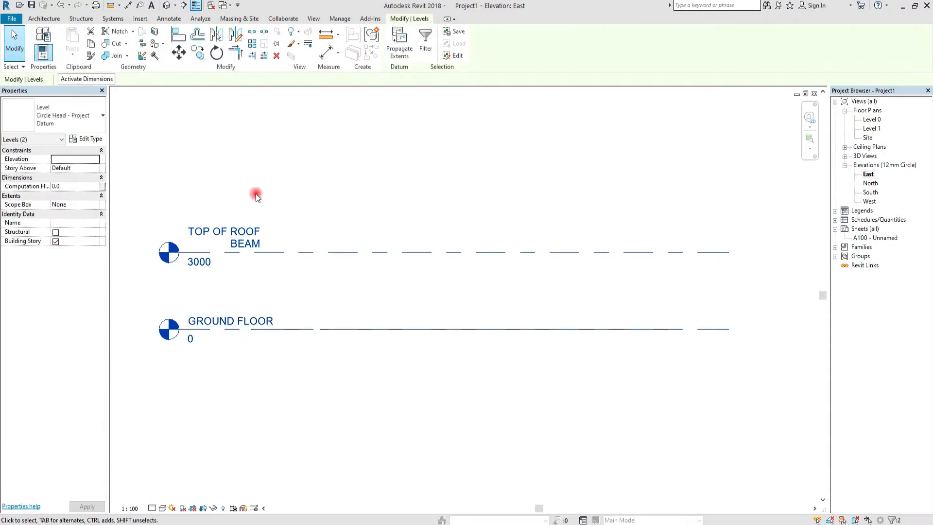
click(405, 52)
click(386, 211)
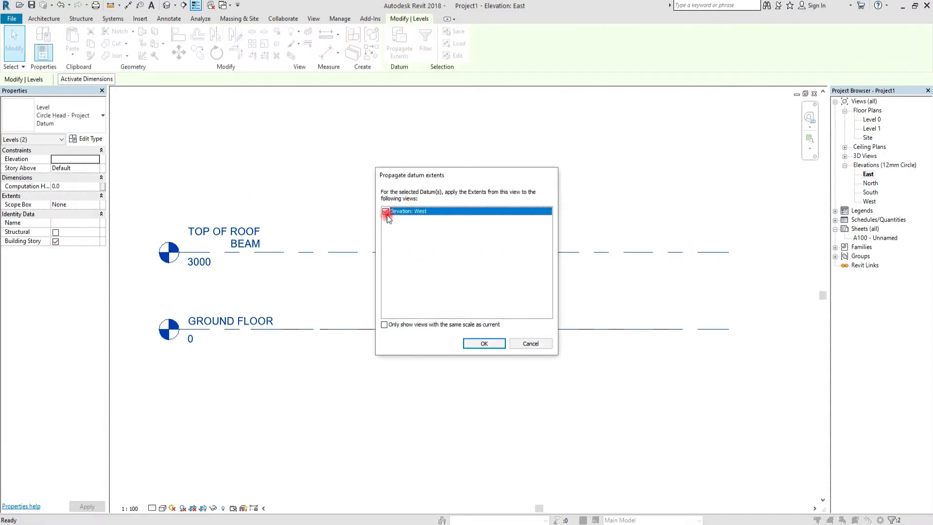
click(484, 344)
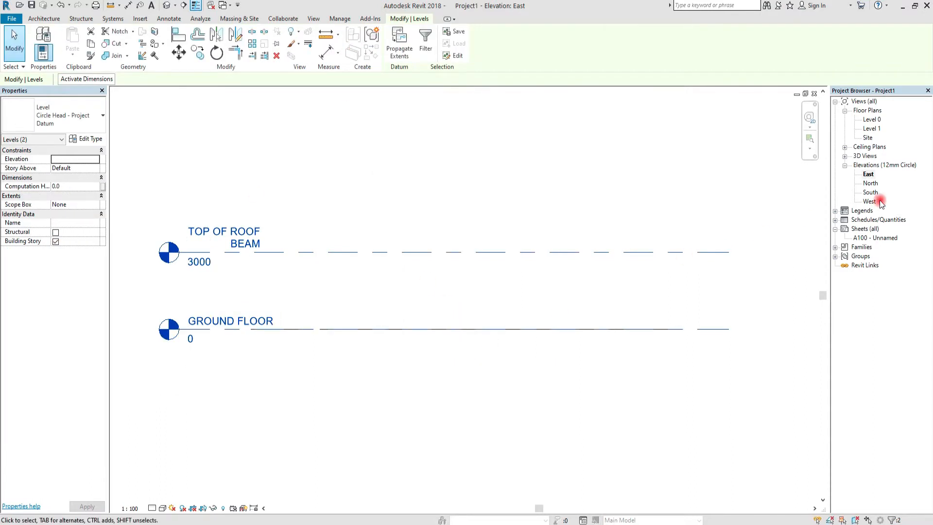
In the North elevation, stretch both ends of the level lines outward
double_click(870, 185)
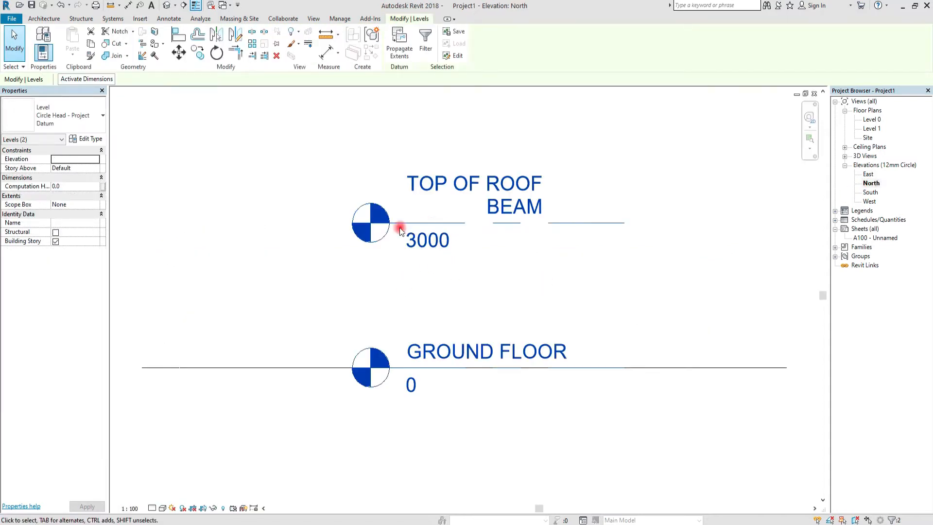
scroll(393, 226, down, 2)
drag(399, 234, 151, 236)
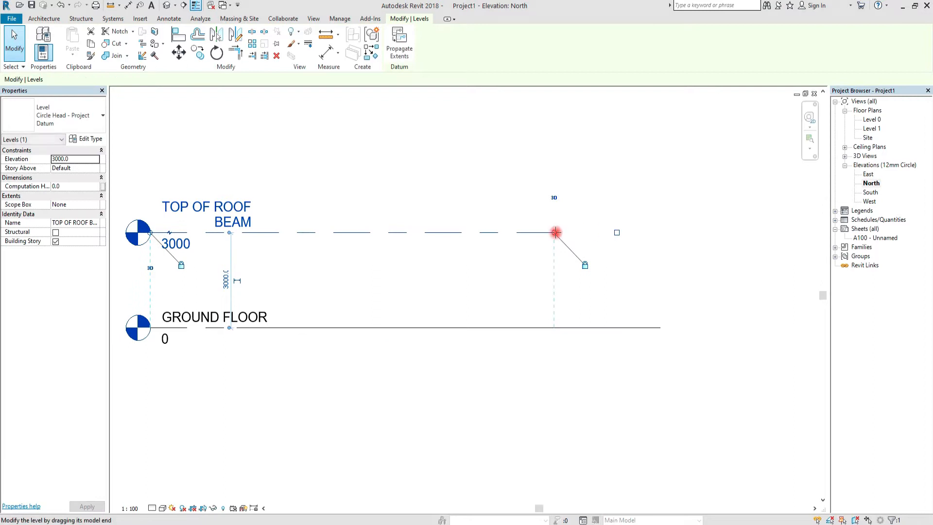
drag(555, 233, 738, 244)
Propagate the extents of both levels from the North elevation to the South elevation
scroll(408, 269, down, 2)
drag(220, 194, 172, 353)
click(400, 43)
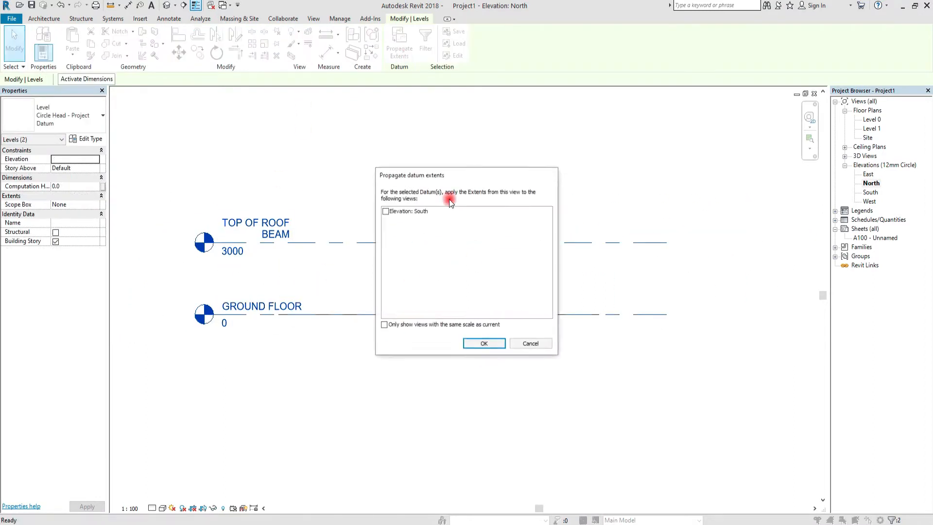
click(386, 212)
click(483, 343)
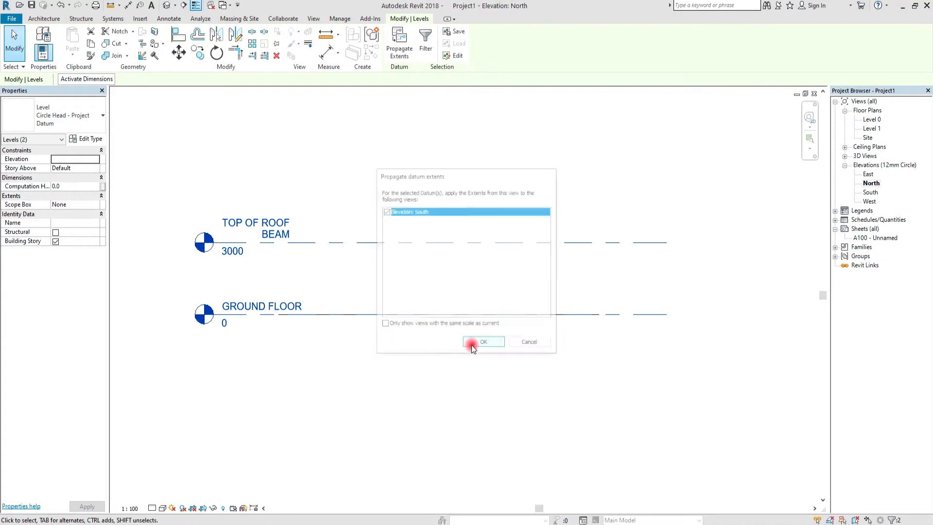
Return to the Level 0 floor plan and start an architectural wall using the Wall-Ext_215Bwk type
double_click(872, 119)
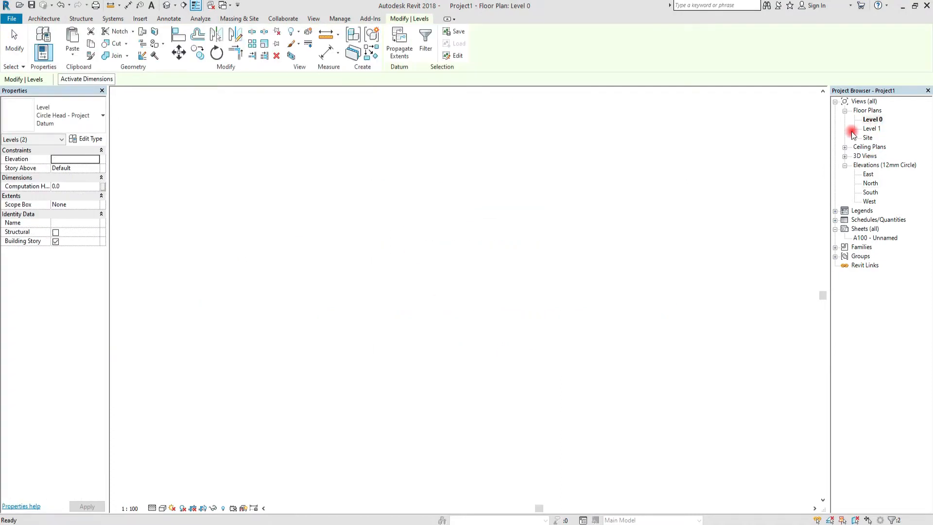
scroll(617, 202, up, 1)
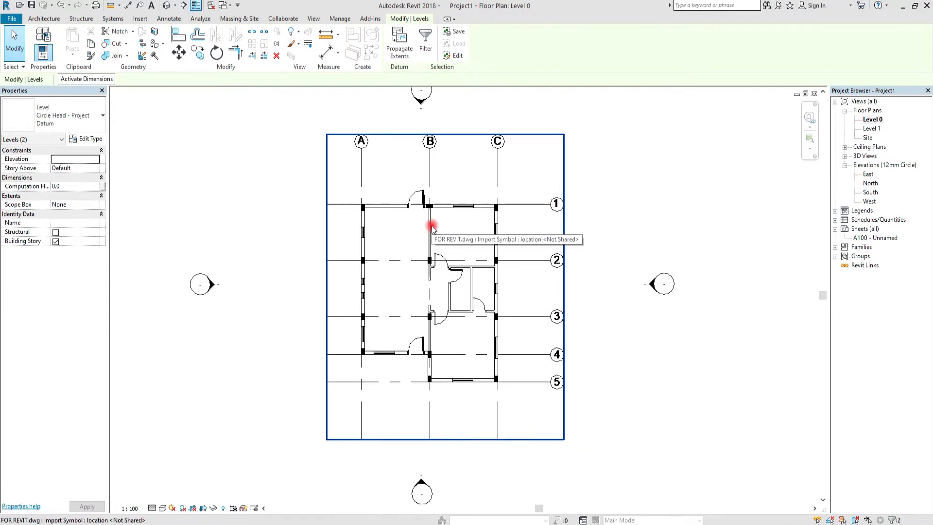
click(44, 19)
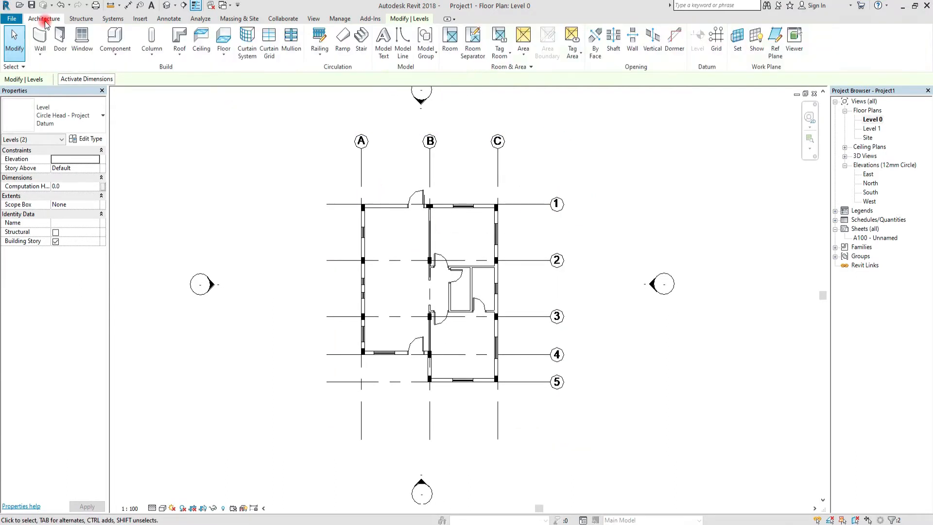
click(39, 51)
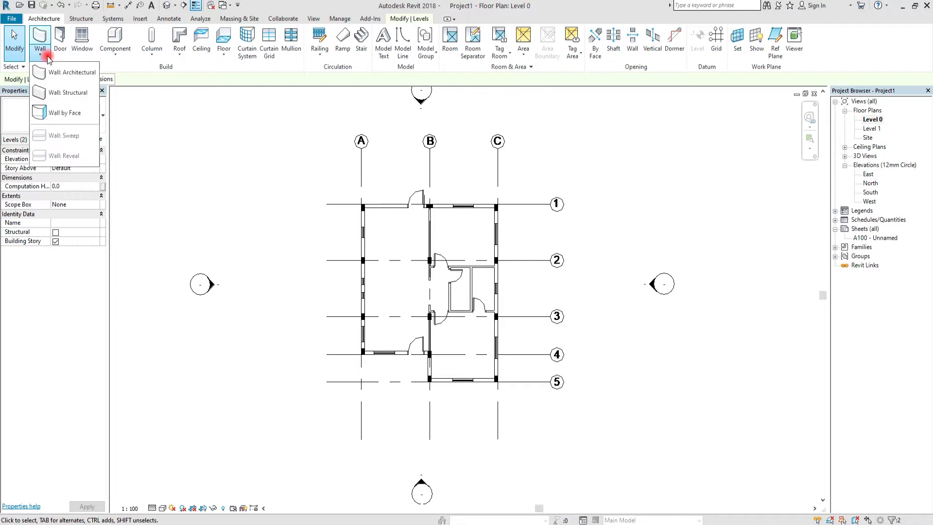
click(80, 81)
click(88, 119)
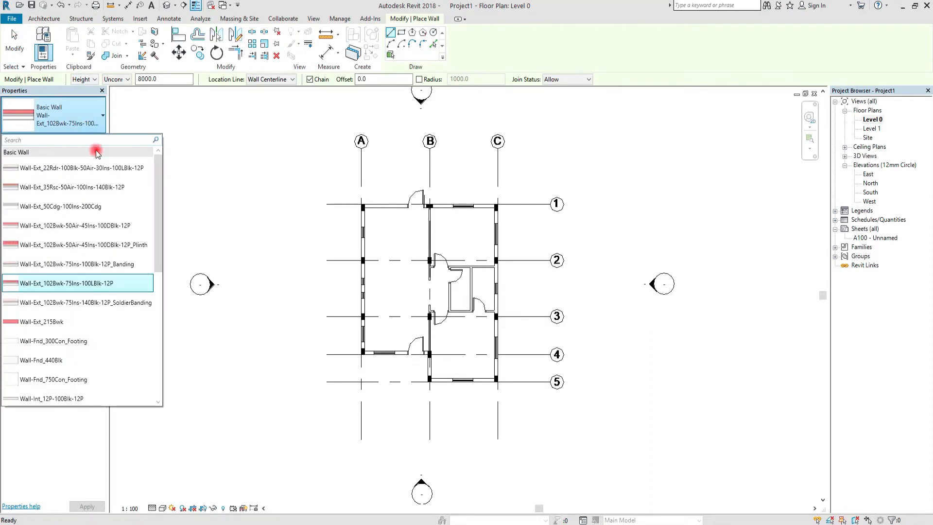
click(61, 327)
Duplicate the Wall-Ext_215Bwk wall type under the name EXT WALL 200
click(89, 140)
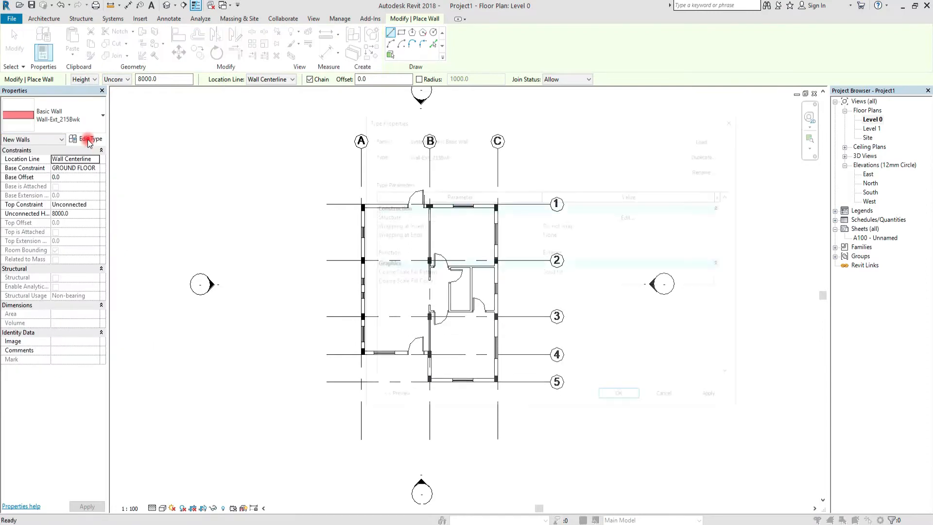
click(711, 153)
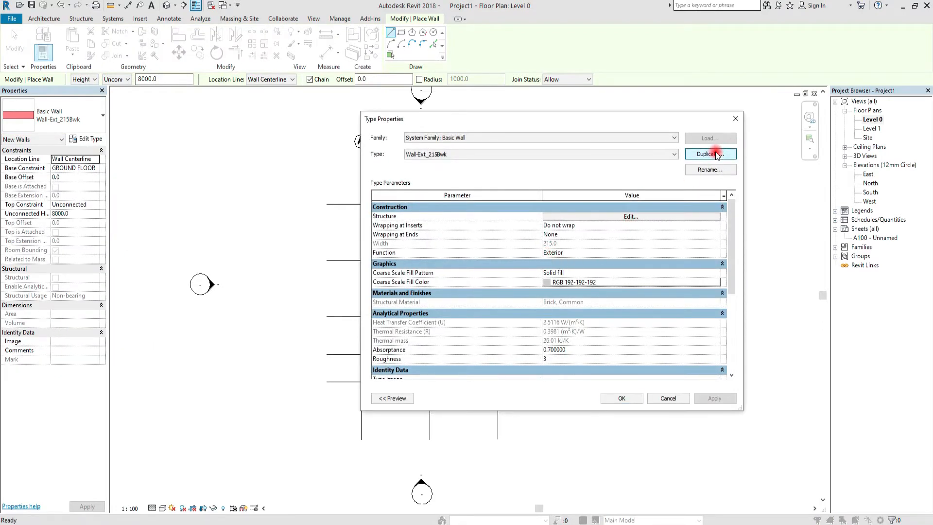
text(EXT WALL 200)
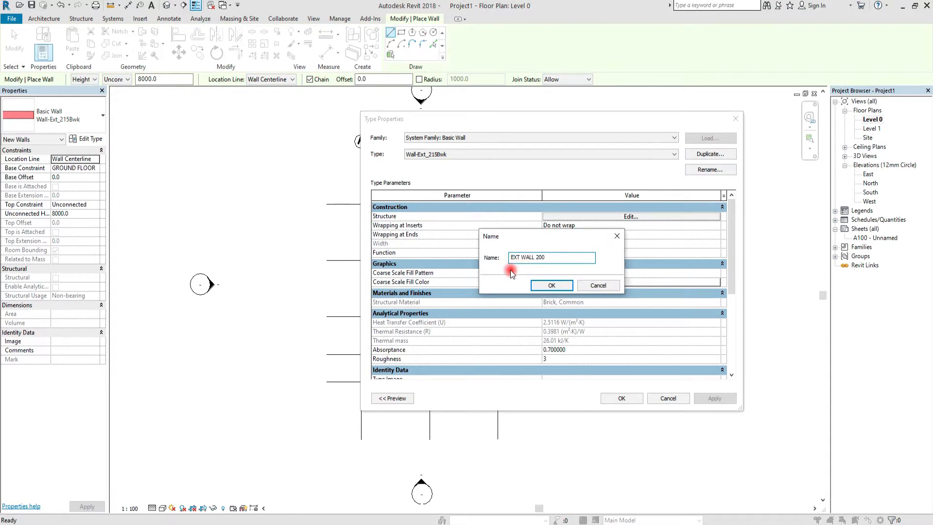
click(553, 286)
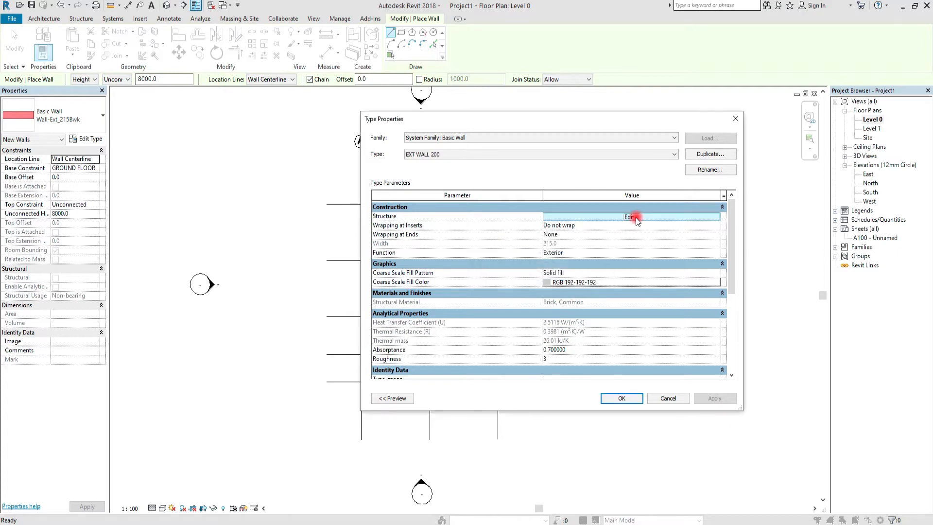
Edit the EXT WALL 200 structure and set the Brick, Common layer's thickness to 100
click(634, 217)
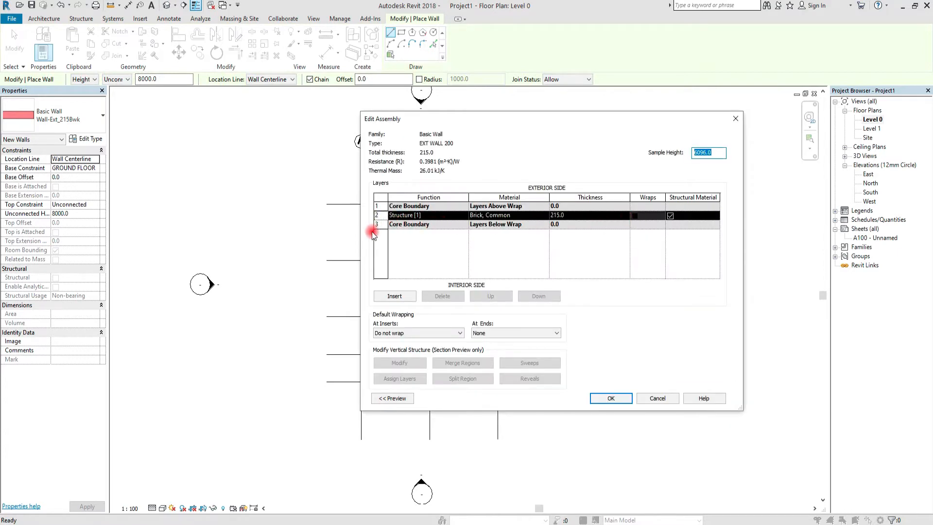
click(564, 217)
drag(564, 216, 500, 226)
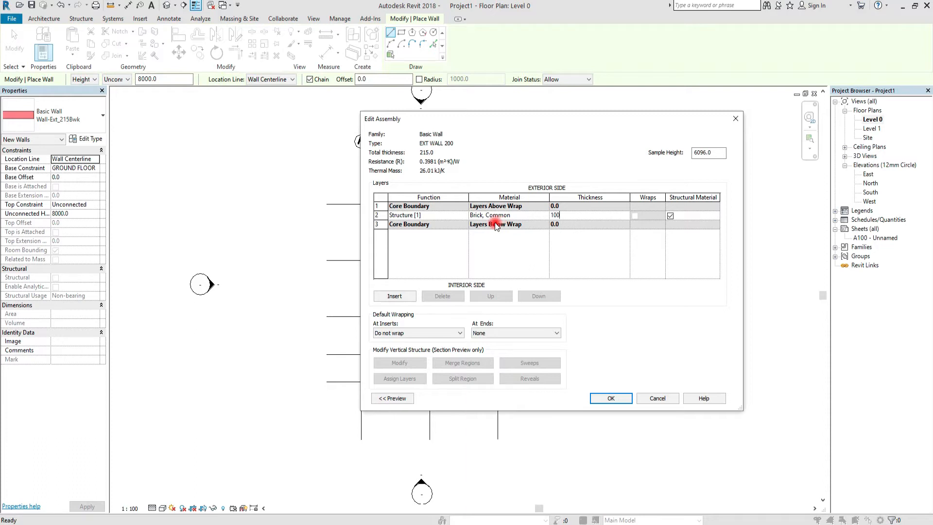
Add two layers to the EXT WALL 200 assembly, one outside the exterior core boundary and one outside the interior core boundary
click(402, 296)
click(402, 296)
click(411, 215)
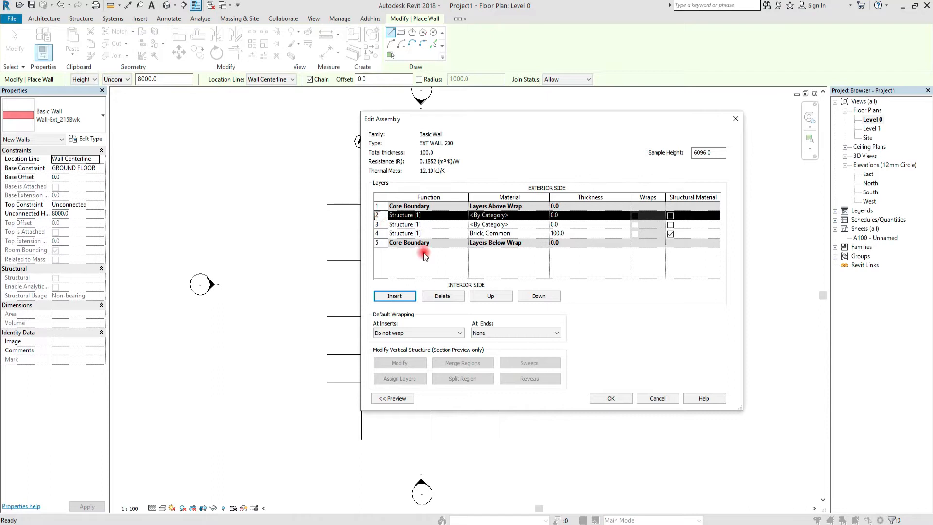
click(495, 297)
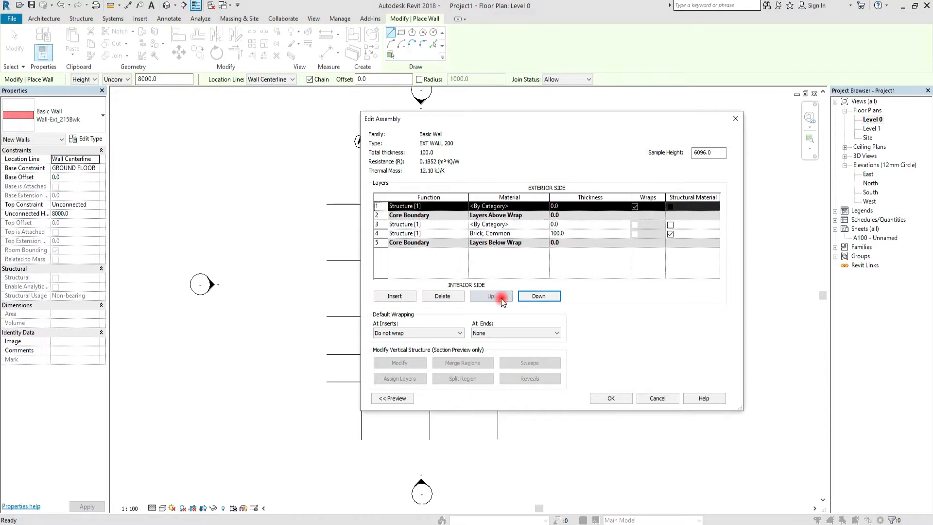
click(398, 225)
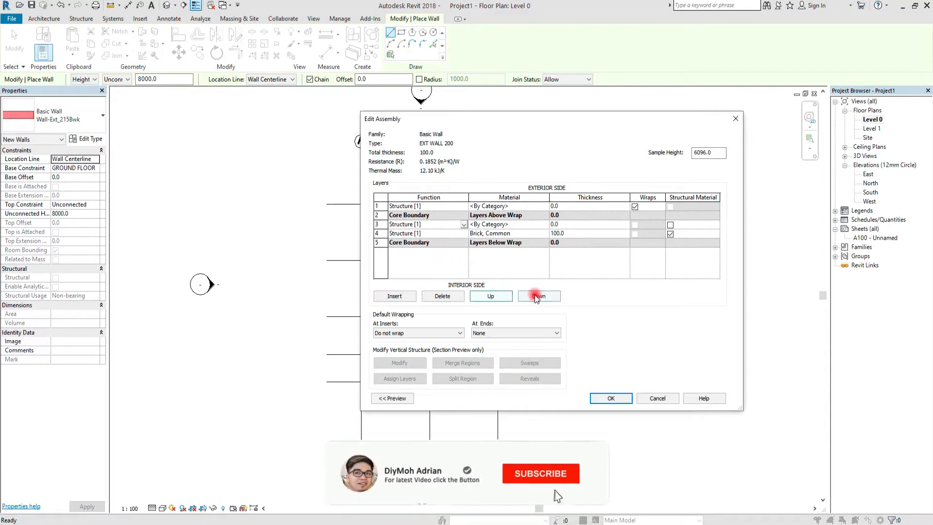
click(538, 296)
click(538, 296)
Set the thickness of both the outermost exterior and interior layers to 50
click(558, 215)
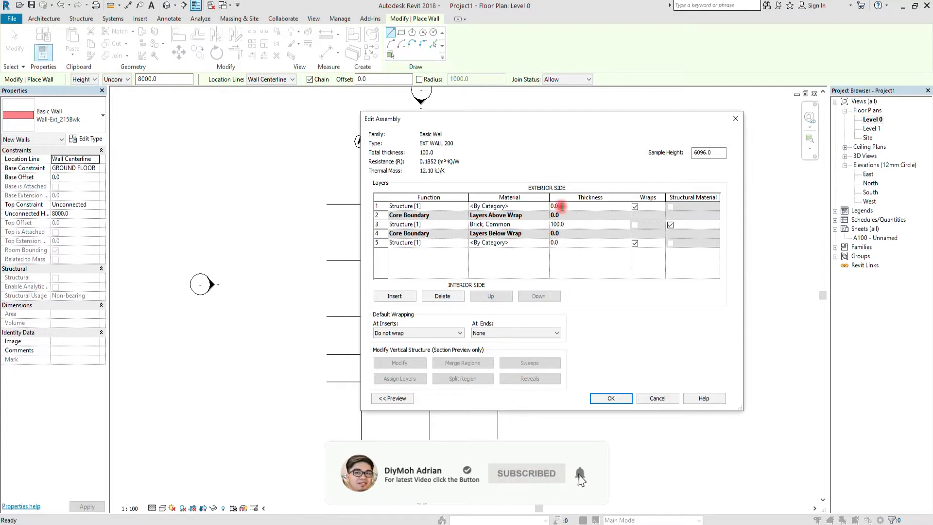
text(5)
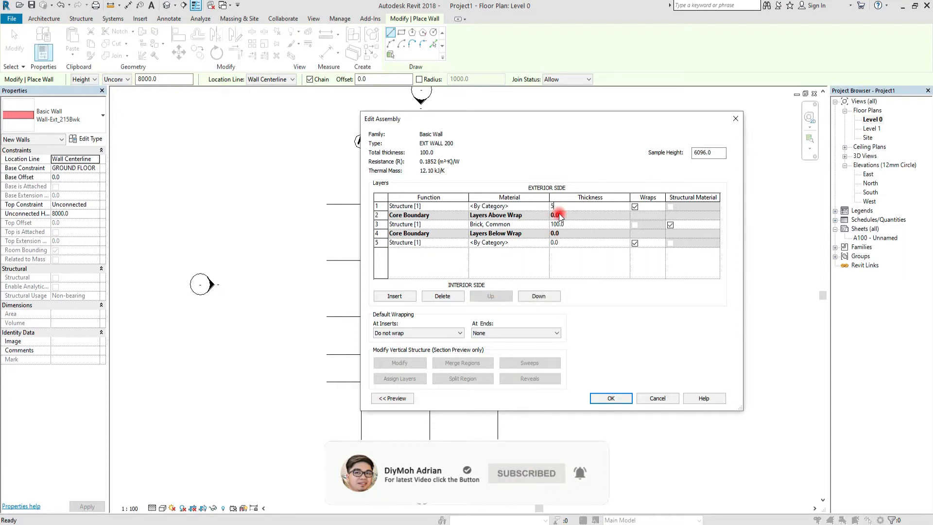
text(0)
click(568, 244)
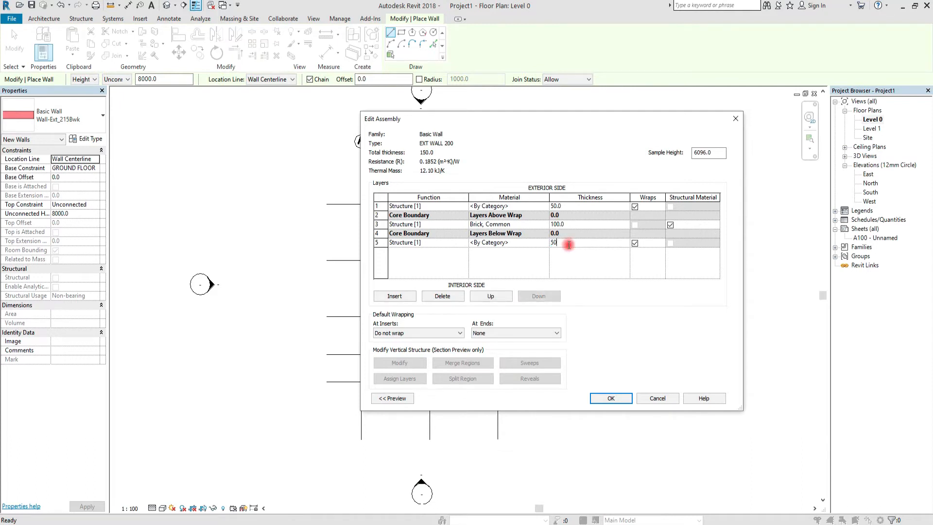
text(50)
Change the core layer's material to Default and accept the EXT WALL 200 type
click(496, 216)
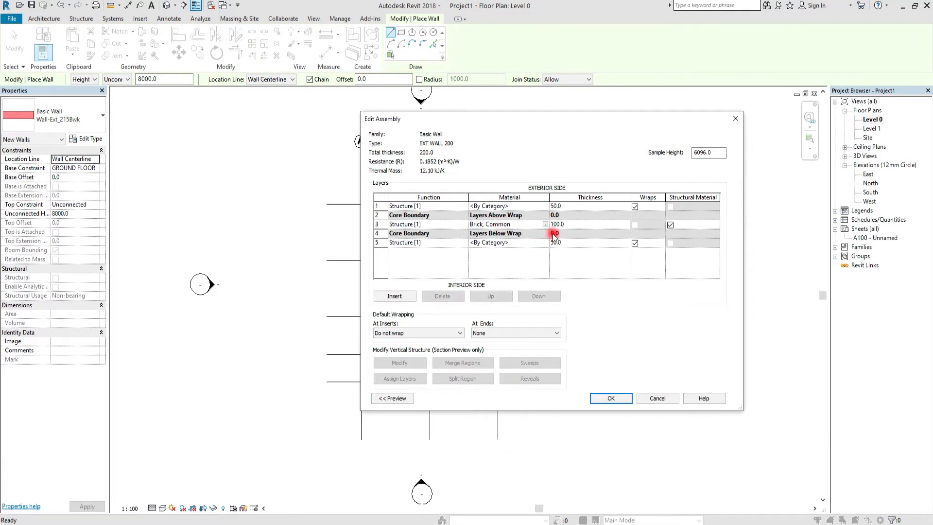
click(546, 224)
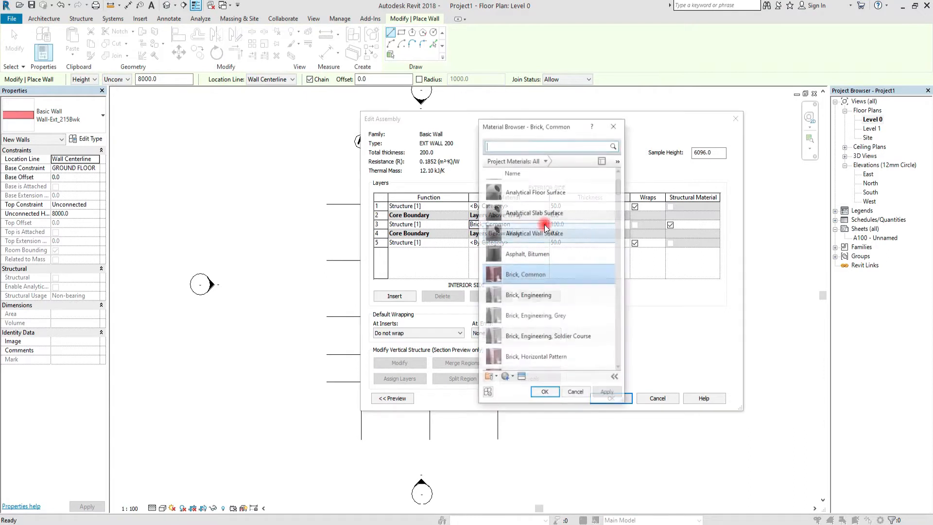
scroll(554, 287, down, 5)
click(553, 286)
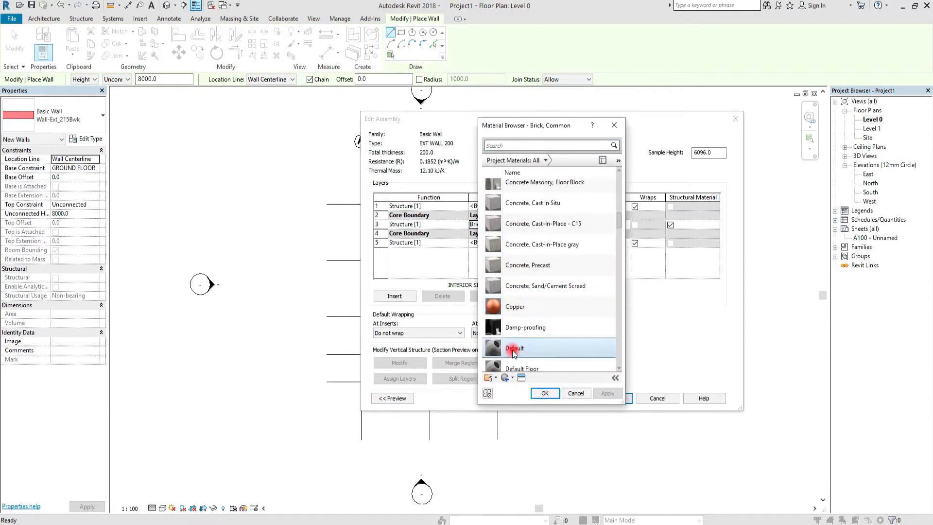
click(515, 345)
click(544, 394)
click(608, 398)
click(622, 400)
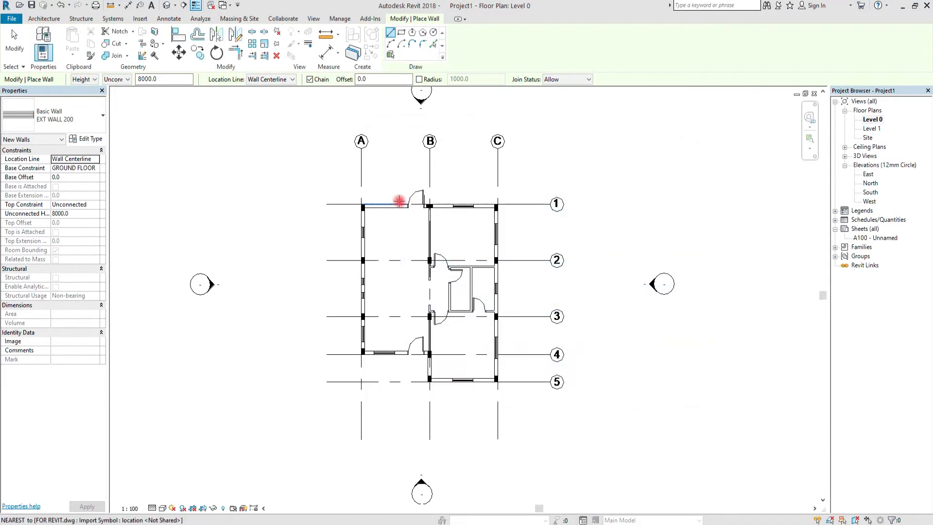
Draw EXT WALL 200 walls over the CAD plan along grid 1, down grid C and back along grid 5 to grid B
scroll(387, 200, up, 7)
click(333, 205)
scroll(342, 204, down, 2)
scroll(591, 207, up, 3)
click(616, 208)
scroll(617, 195, down, 4)
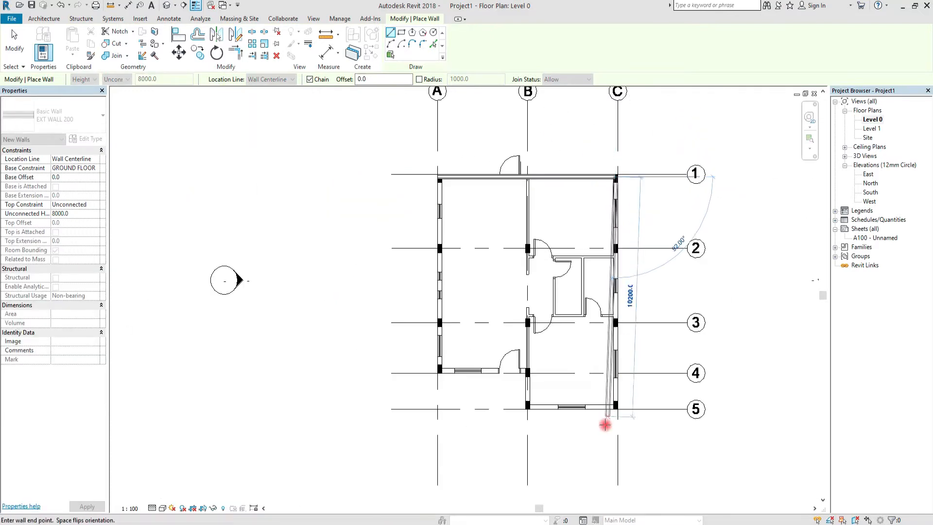
scroll(607, 408, up, 3)
click(624, 361)
scroll(483, 369, up, 2)
click(467, 363)
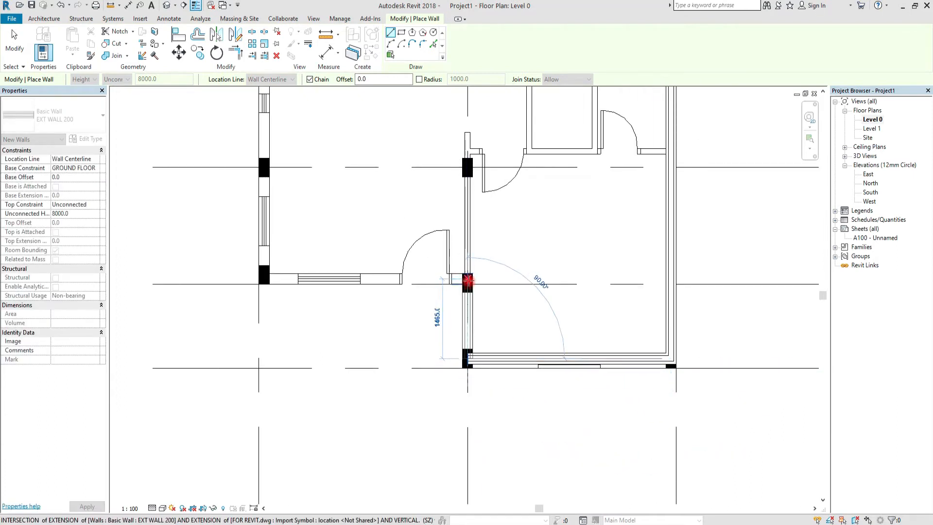
Continue the exterior walls up grid B to grid 4, across to grid A and up to grid 1, closing the outline
click(468, 278)
click(265, 277)
scroll(271, 209, down, 4)
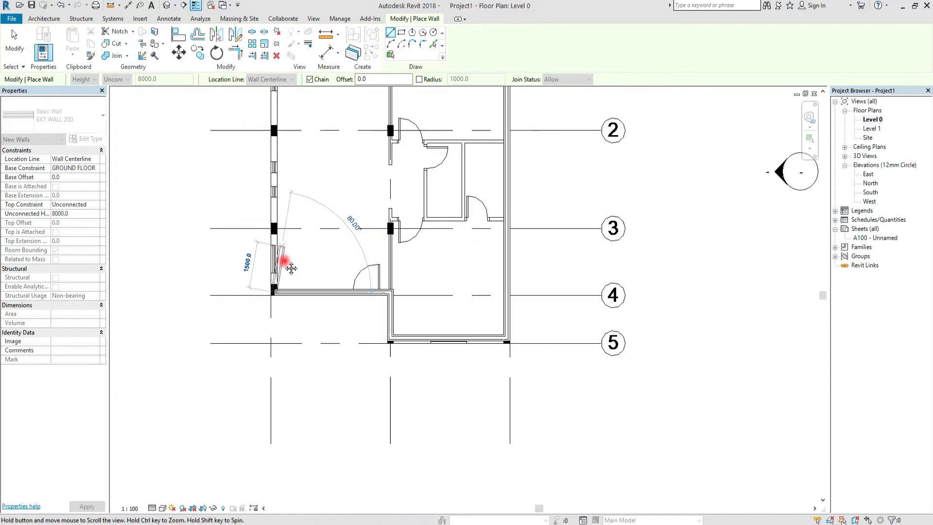
scroll(286, 217, up, 3)
click(286, 217)
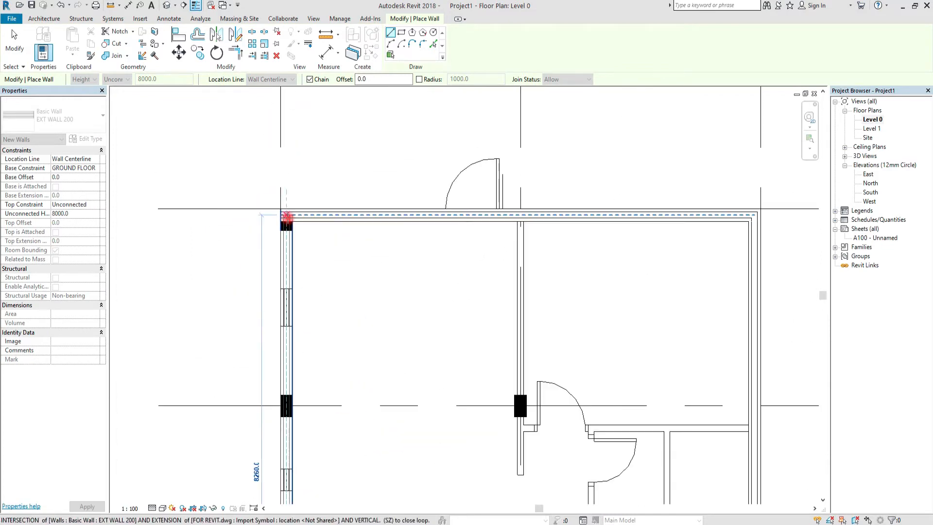
scroll(294, 222, up, 2)
key(Escape)
key(Escape)
Align the outer face of the southern exterior wall with grid line 5
scroll(527, 369, down, 3)
scroll(474, 337, up, 2)
scroll(429, 287, up, 2)
key(a)
key(l)
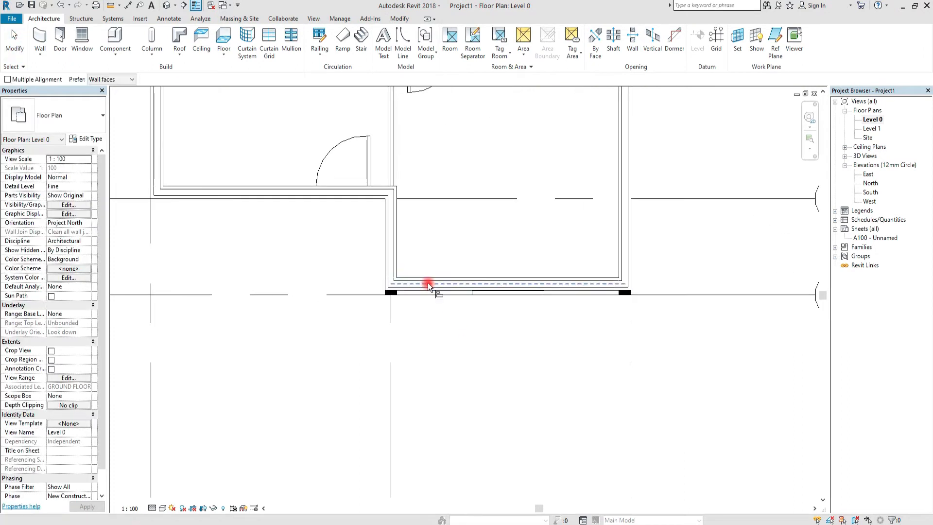
click(433, 295)
click(434, 291)
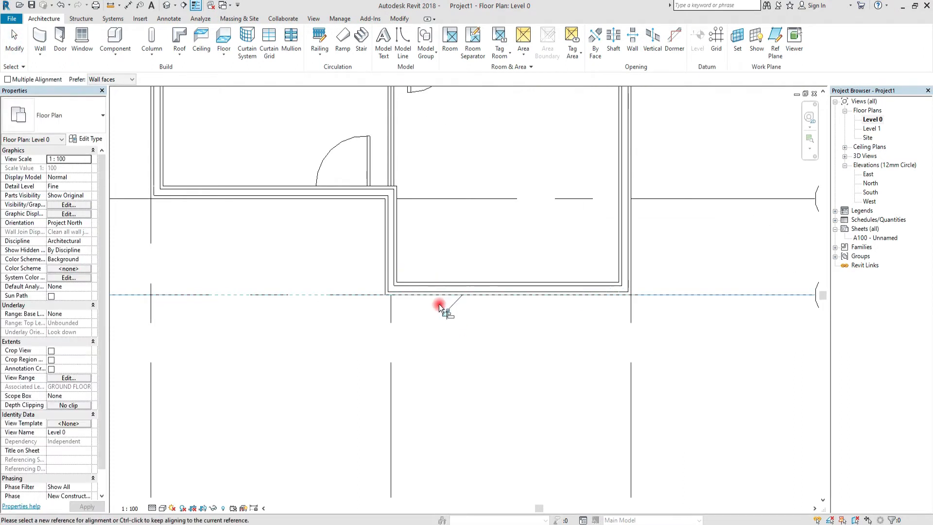
scroll(469, 324, down, 4)
middle_drag(479, 267, 481, 406)
middle_drag(483, 317, 476, 340)
key(Escape)
key(Escape)
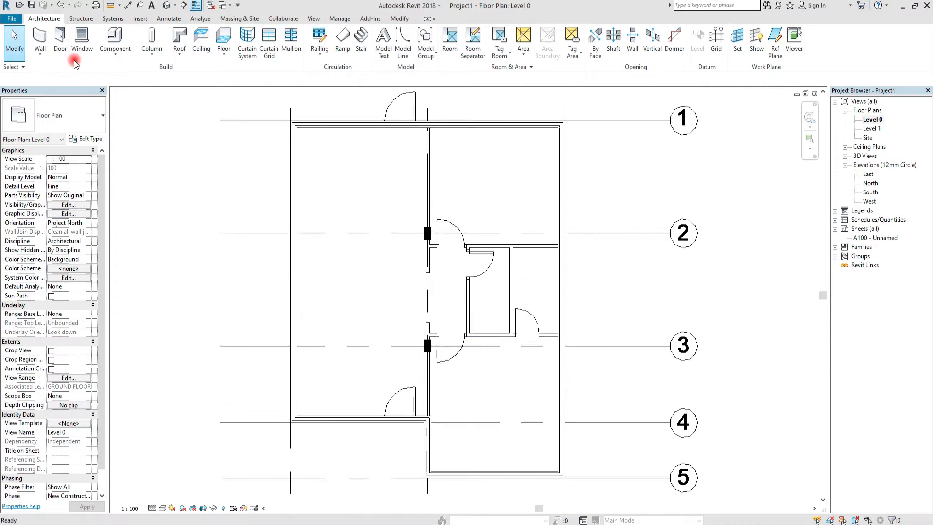
Start another architectural wall and duplicate the EXT WALL 200 type under the name INT WALL 150
click(49, 53)
click(72, 72)
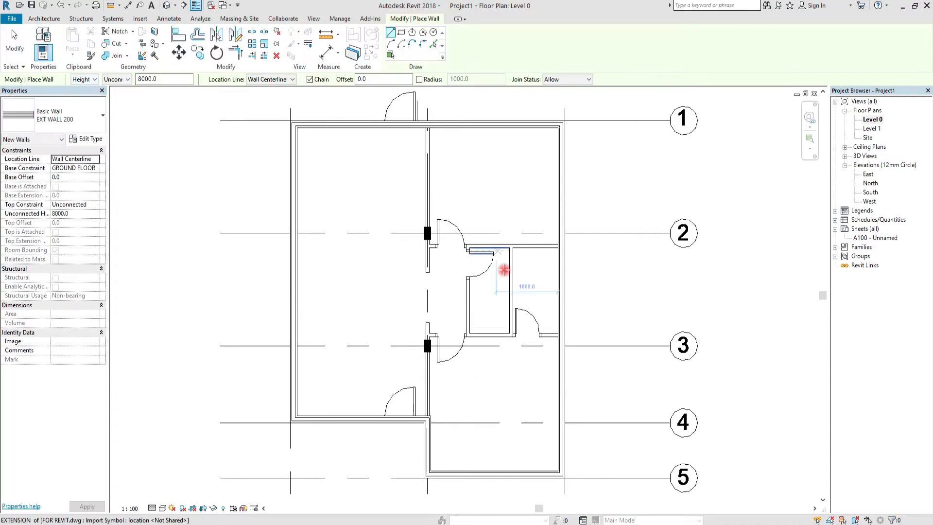
click(86, 139)
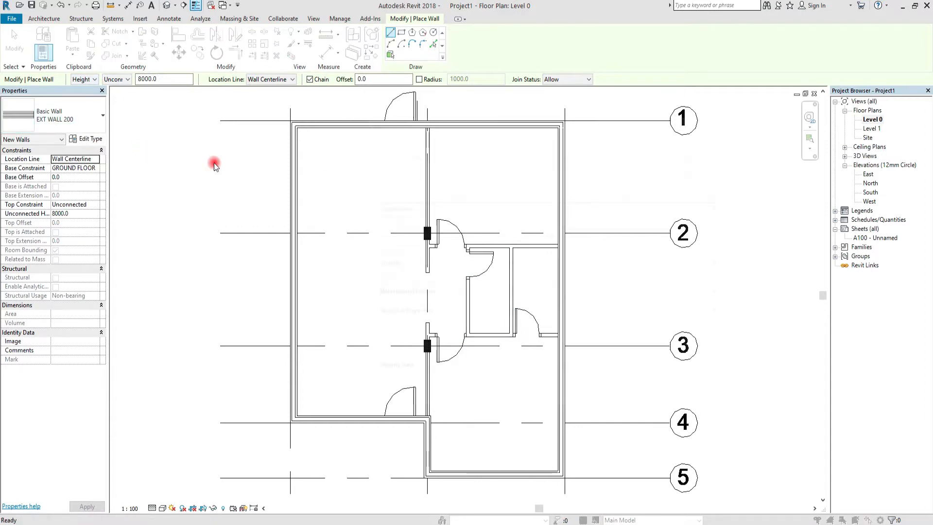
click(710, 154)
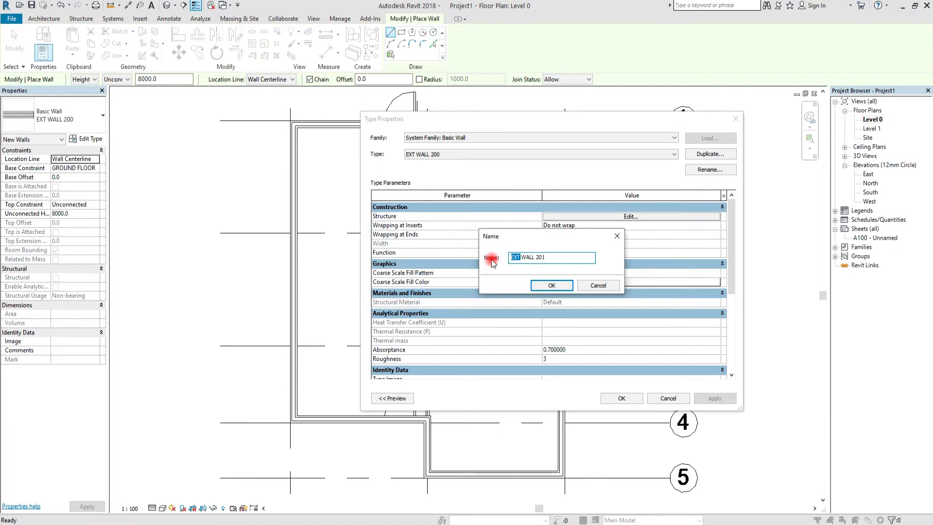
click(547, 257)
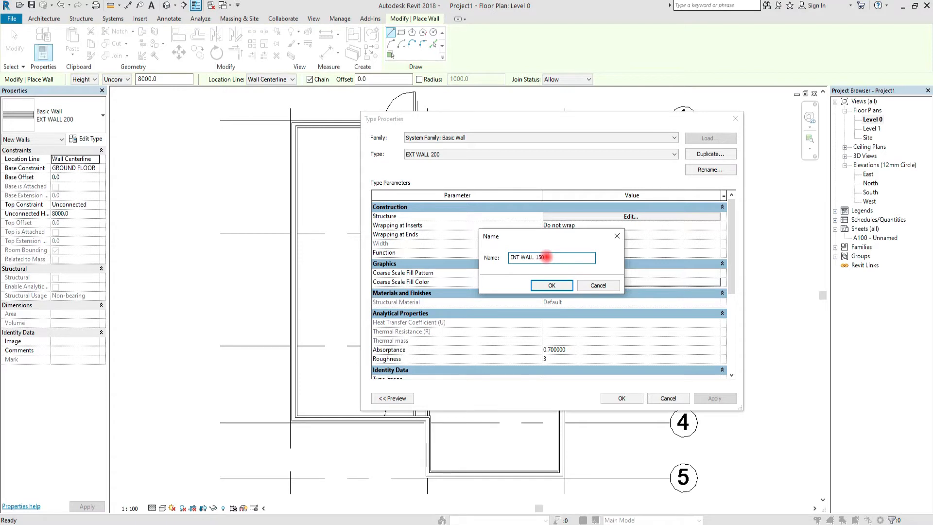
click(552, 286)
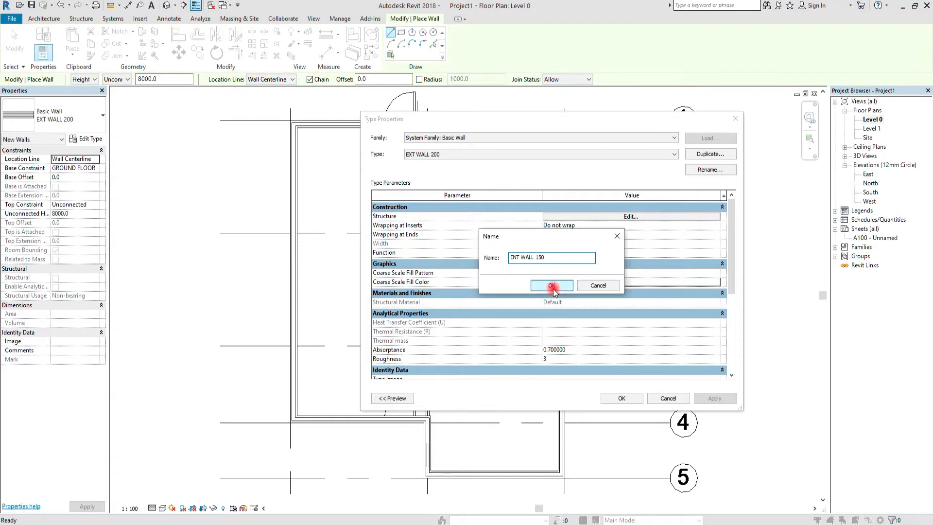
Set both outer layers of the INT WALL 150 structure to a thickness of 25 and accept the type
click(631, 217)
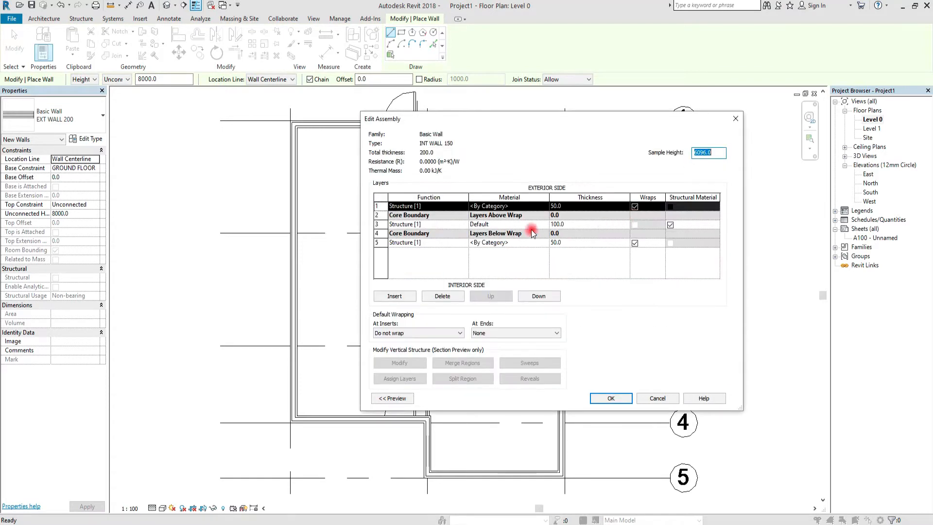
click(582, 206)
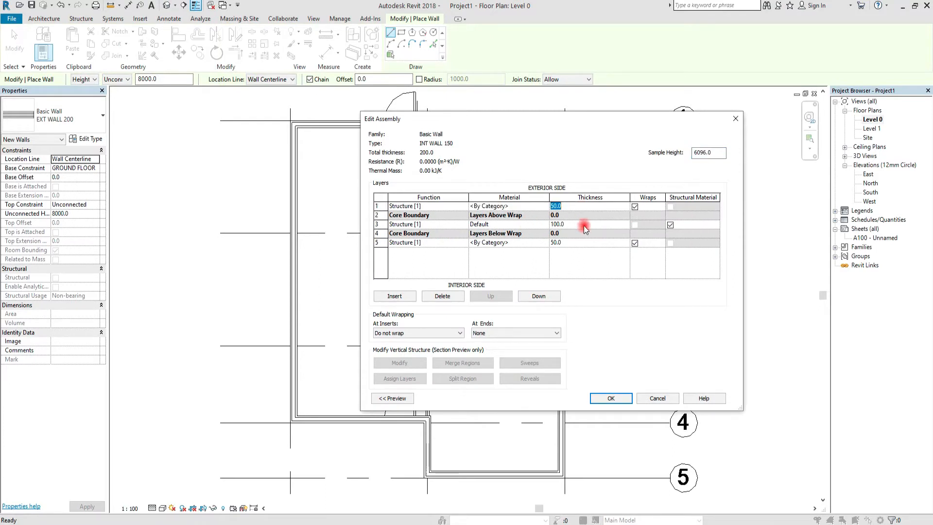
text(25)
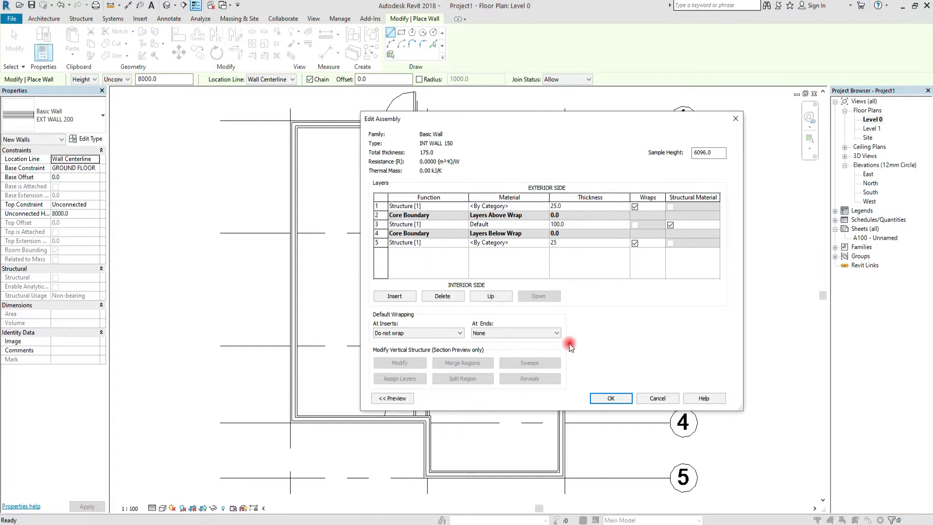
click(616, 398)
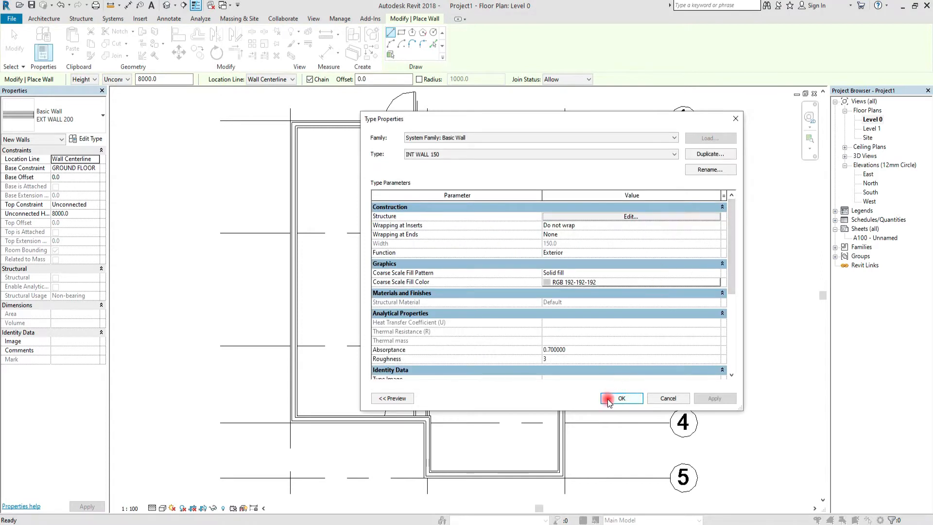
click(616, 398)
Draw an INT WALL 150 wall along grid B from the grid 1 exterior wall to the opening below grid 2
scroll(435, 133, up, 2)
click(426, 127)
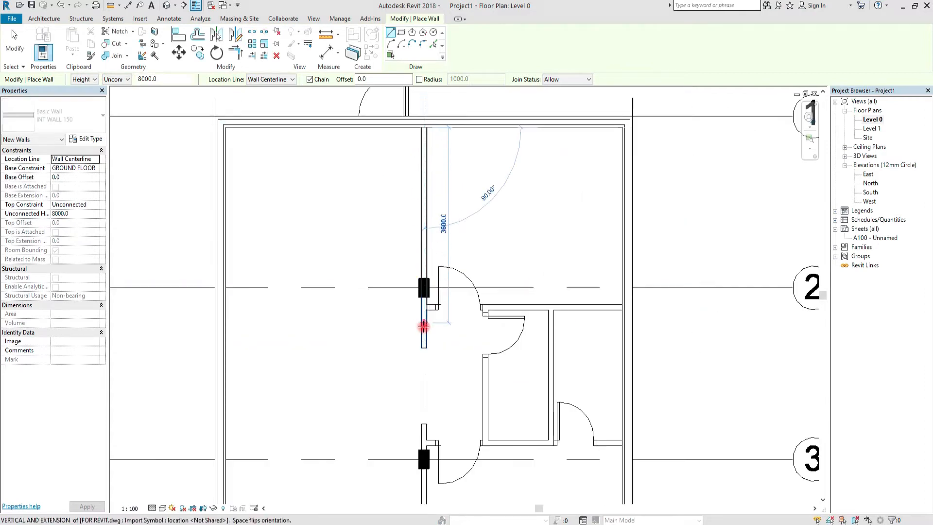
scroll(424, 343, up, 1)
click(424, 351)
scroll(464, 230, down, 1)
key(Escape)
Draw an INT WALL 150 wall along grid B from the opening above grid 3 to the exterior wall at grid 4
middle_drag(444, 408, 453, 285)
scroll(448, 289, up, 1)
click(445, 254)
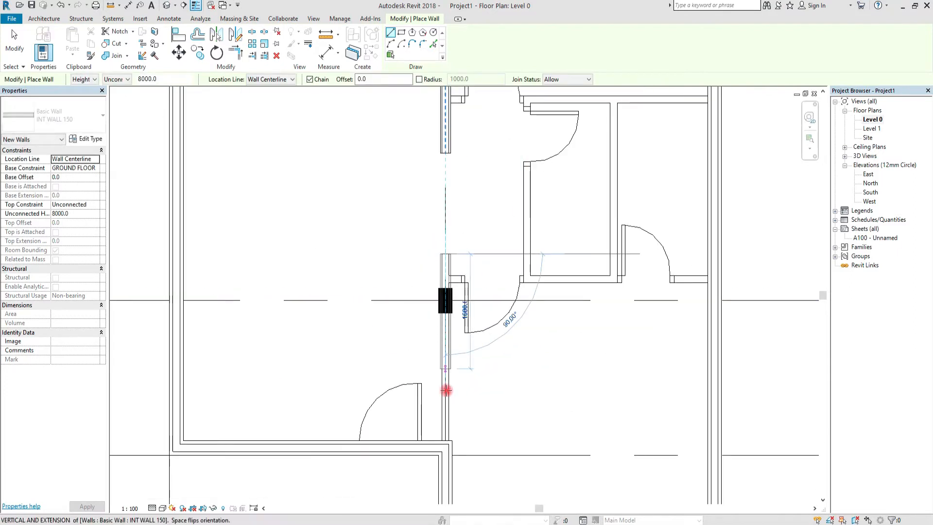
click(445, 445)
key(Escape)
Draw two horizontal INT WALL 150 partitions between the grid B wall and the grid C exterior wall, just above grid 3 and just below grid 2
scroll(453, 274, up, 2)
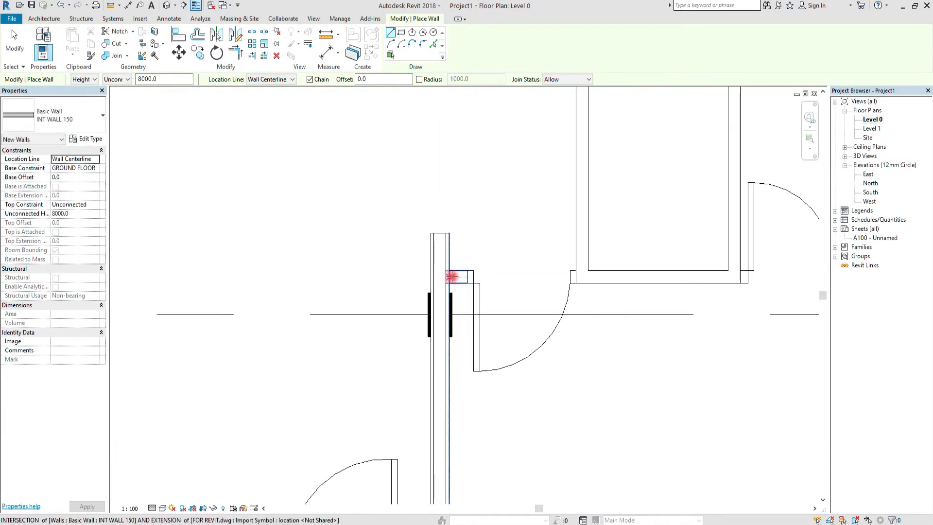
click(451, 276)
scroll(524, 277, down, 2)
click(737, 278)
middle_drag(632, 140, 608, 235)
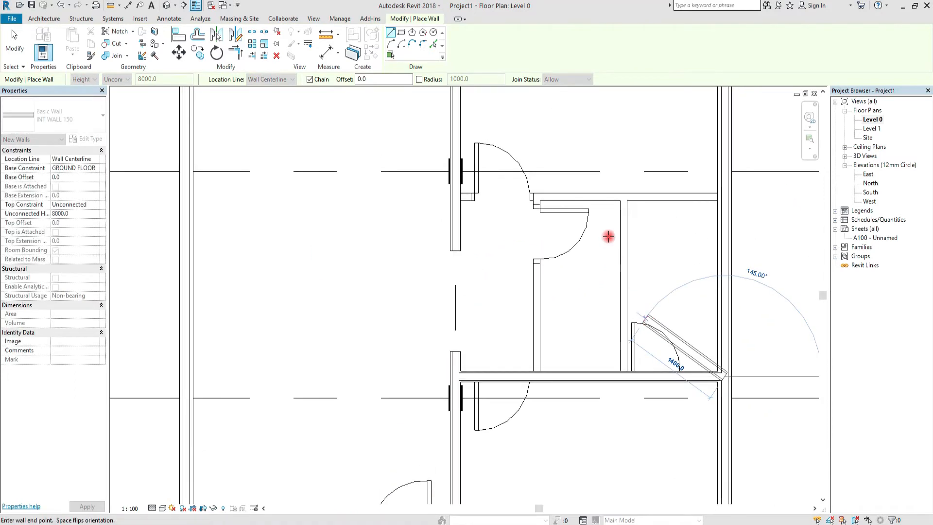
click(718, 192)
click(460, 199)
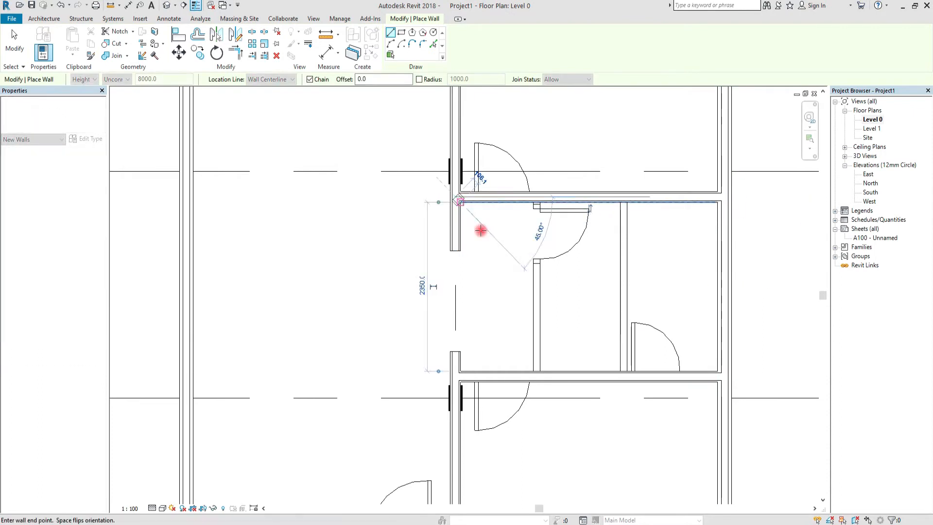
key(Escape)
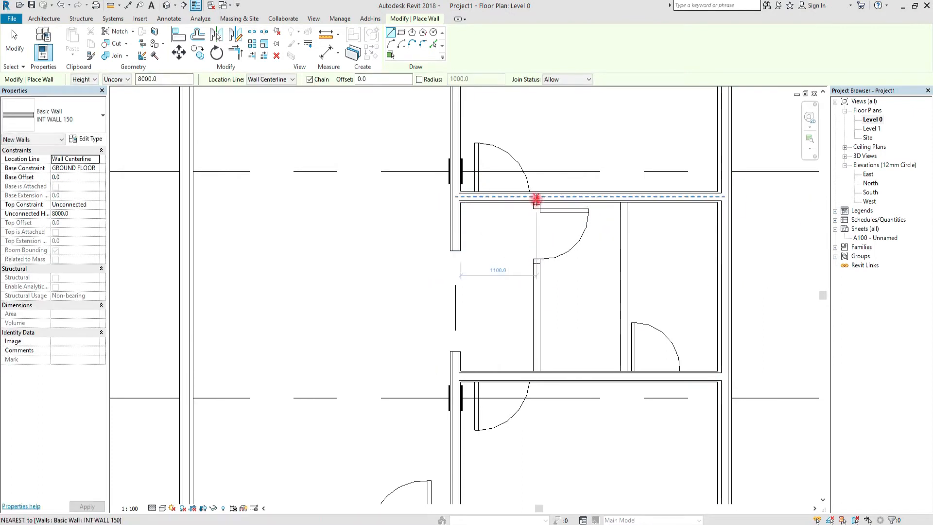
Draw the vertical INT WALL 150 partition nearest grid B between the two horizontal partitions, following the CAD wall lines
scroll(538, 199, up, 2)
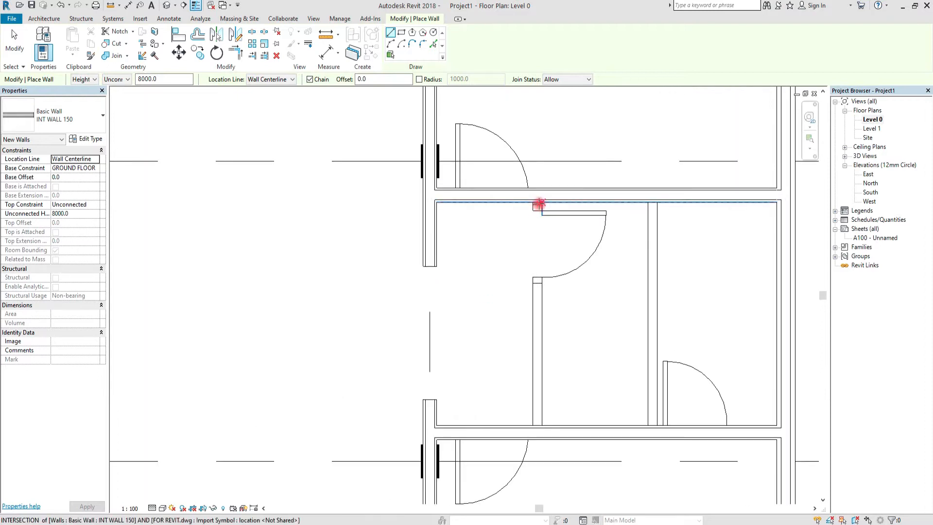
scroll(537, 202, up, 1)
scroll(537, 442, down, 1)
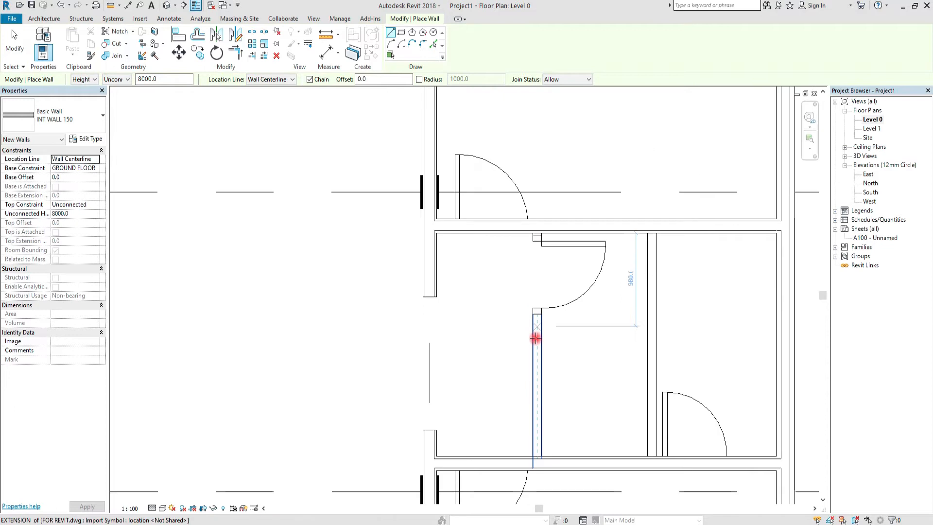
click(538, 452)
click(539, 233)
key(Escape)
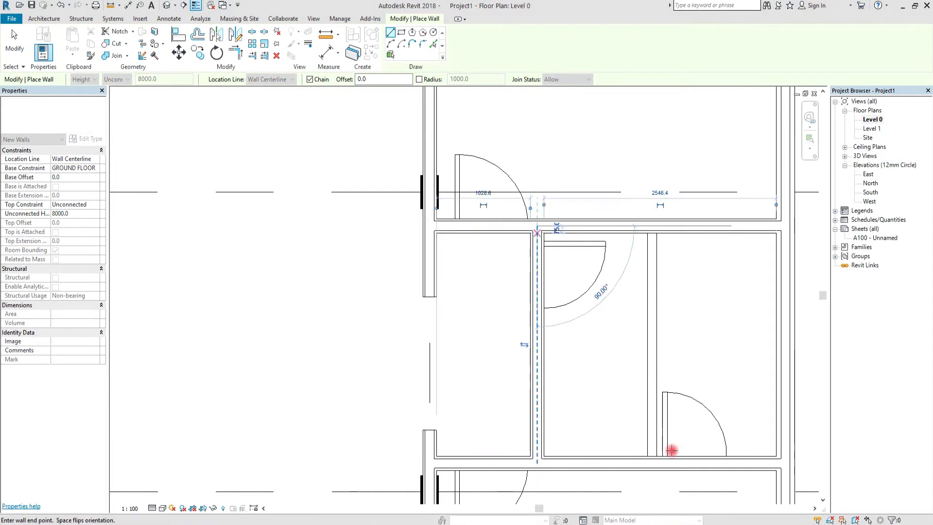
Draw the vertical INT WALL 150 partition nearest grid C between the two horizontal partitions, following the CAD wall lines
click(653, 457)
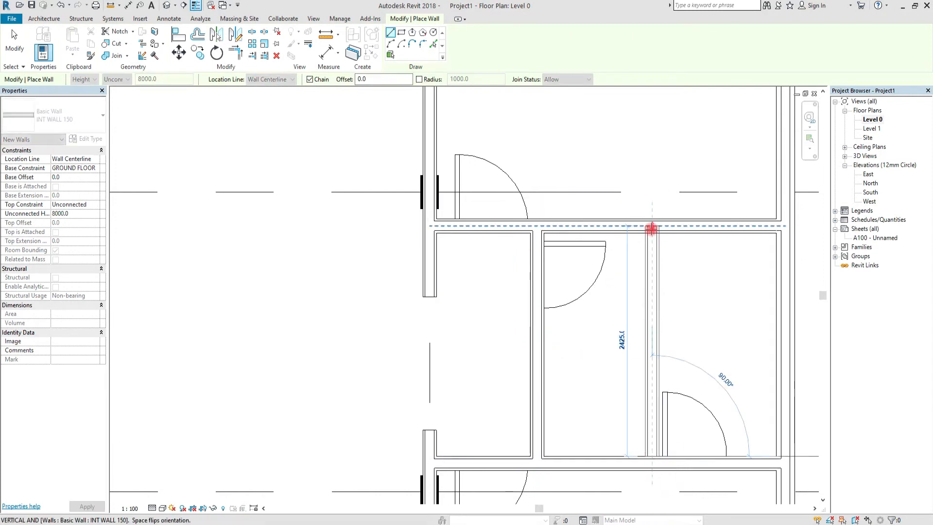
click(651, 231)
key(Escape)
scroll(592, 239, down, 4)
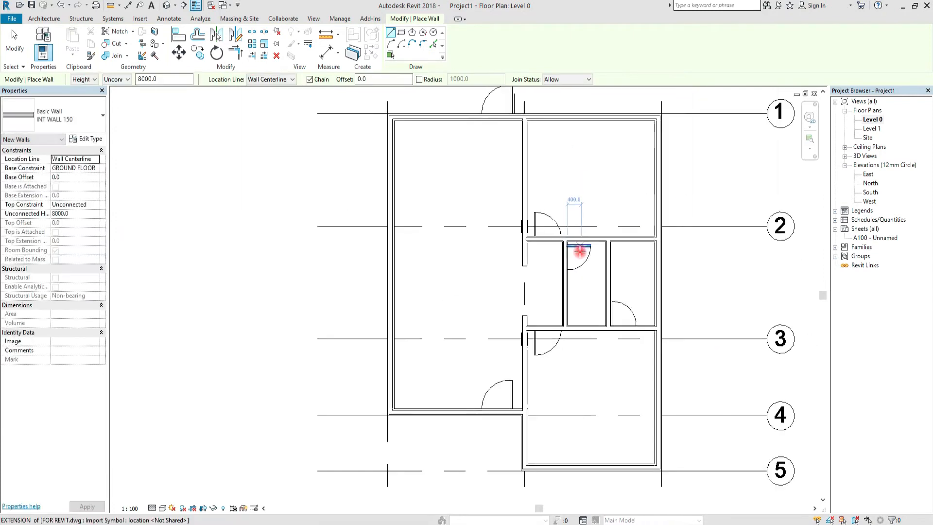
key(Escape)
Place Doors_IntSgl 1010x2110mm doors over the CAD door symbols in the exterior walls at grids 4 and 1, beside grid B
middle_drag(641, 149, 525, 181)
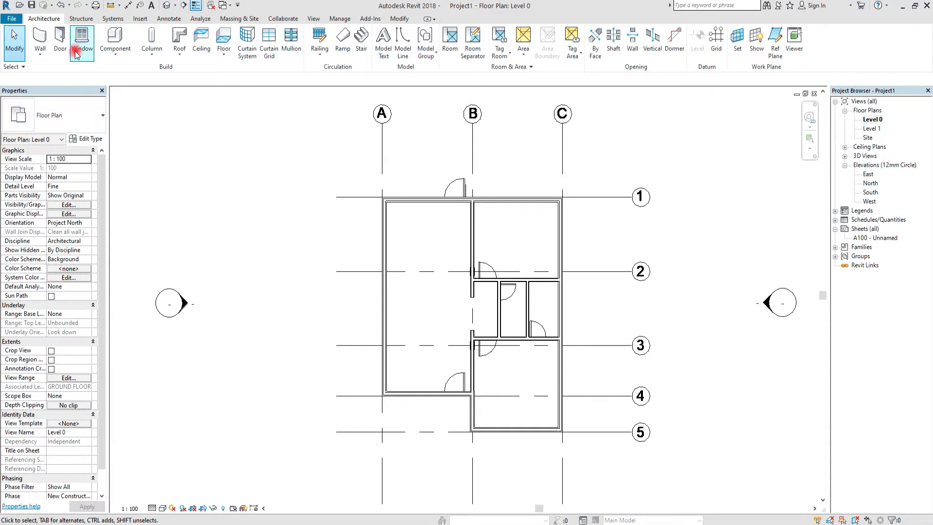
click(61, 45)
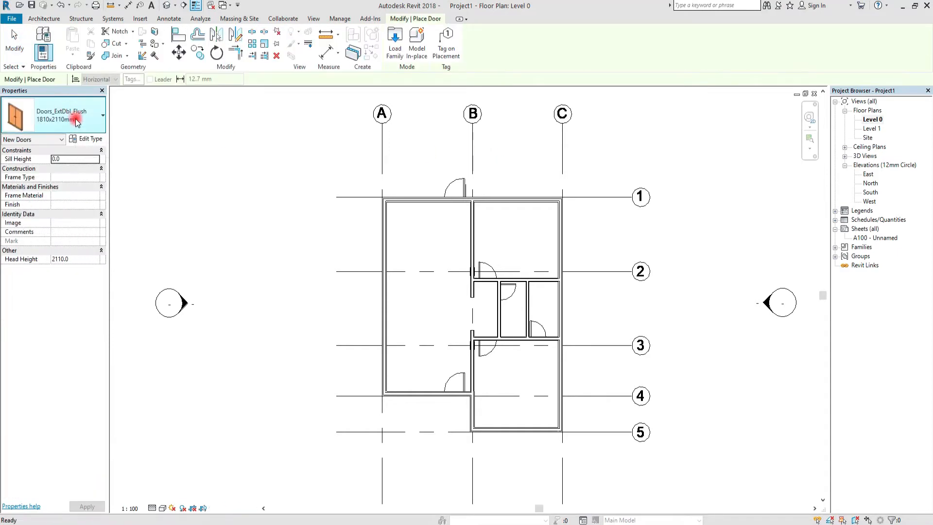
click(76, 122)
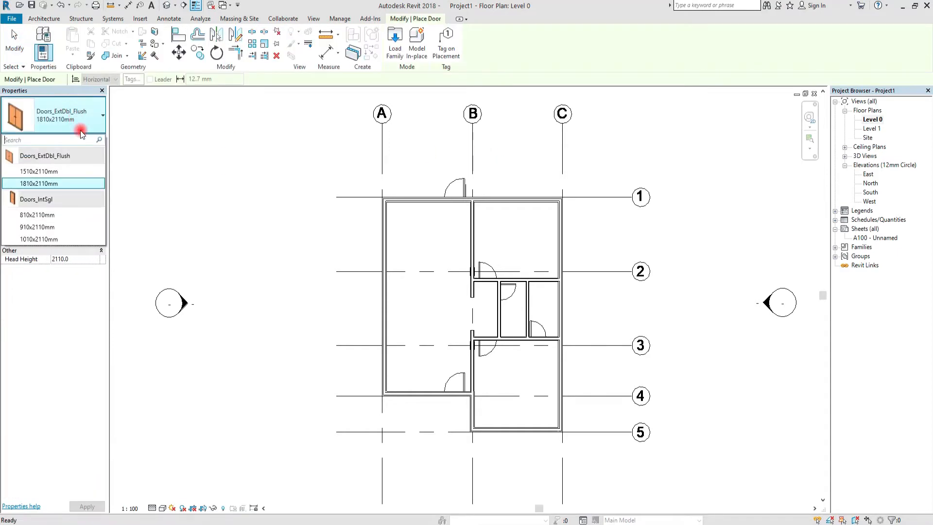
click(43, 239)
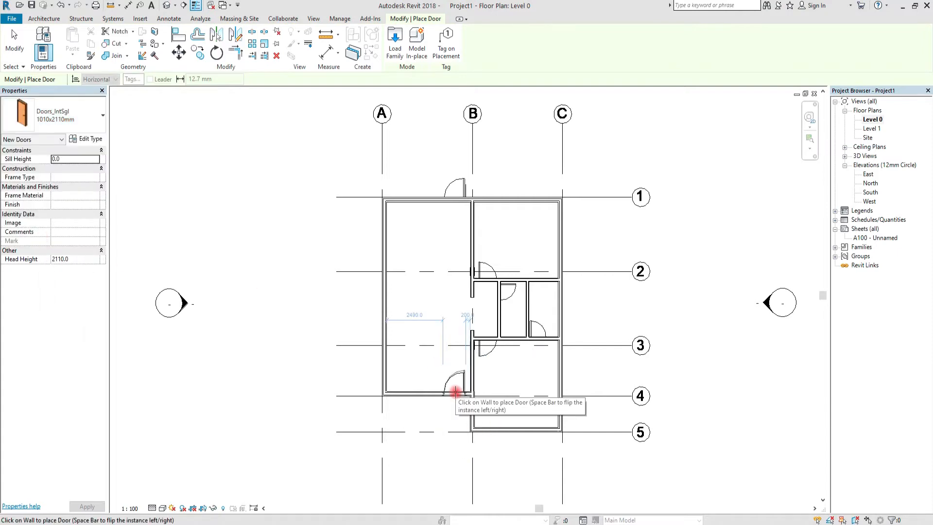
click(457, 392)
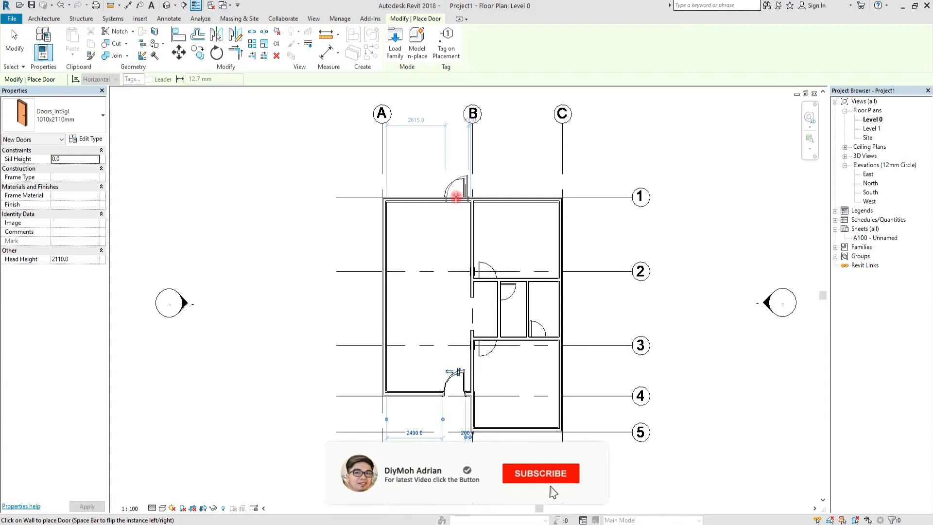
click(457, 194)
Place Doors_IntSgl 810x2110mm doors beside grid B in the two horizontal partitions just below grid 2 and just above grid 3
click(70, 126)
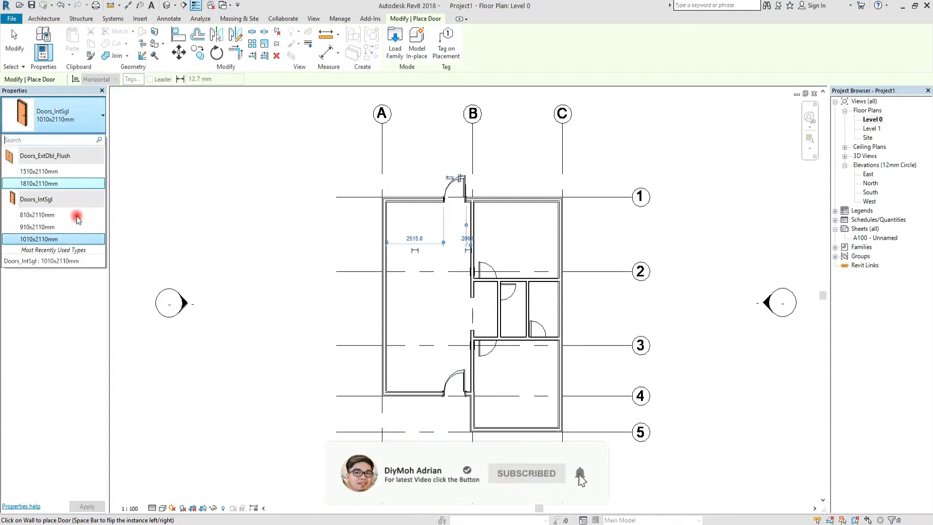
click(17, 212)
scroll(493, 281, up, 2)
scroll(494, 281, up, 3)
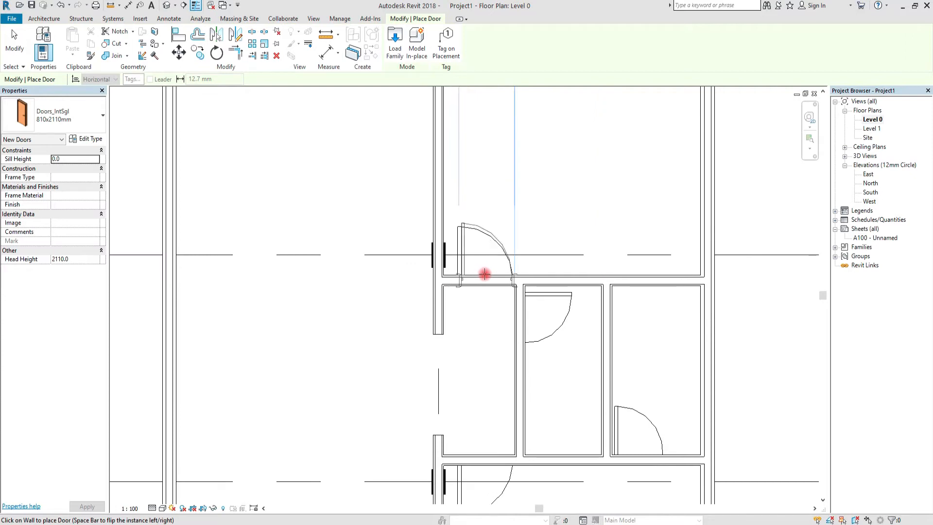
click(484, 275)
scroll(496, 215, down, 1)
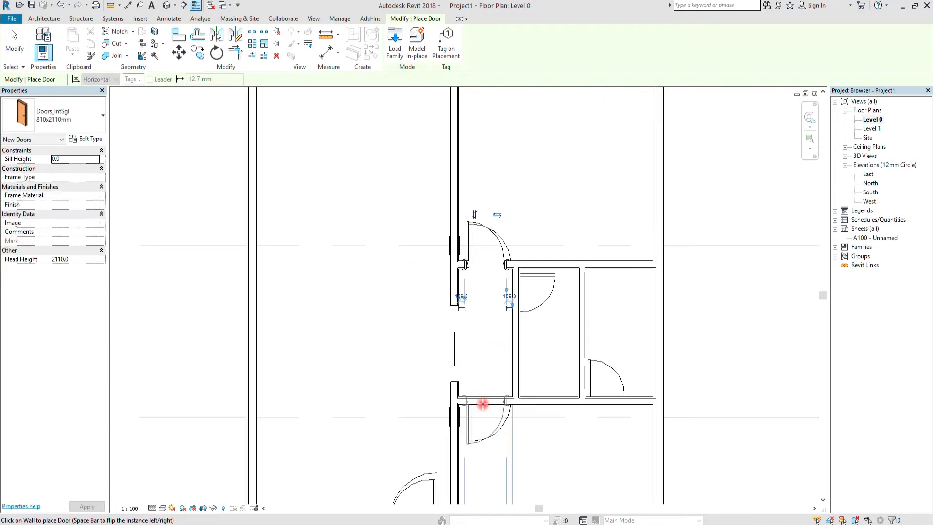
click(488, 403)
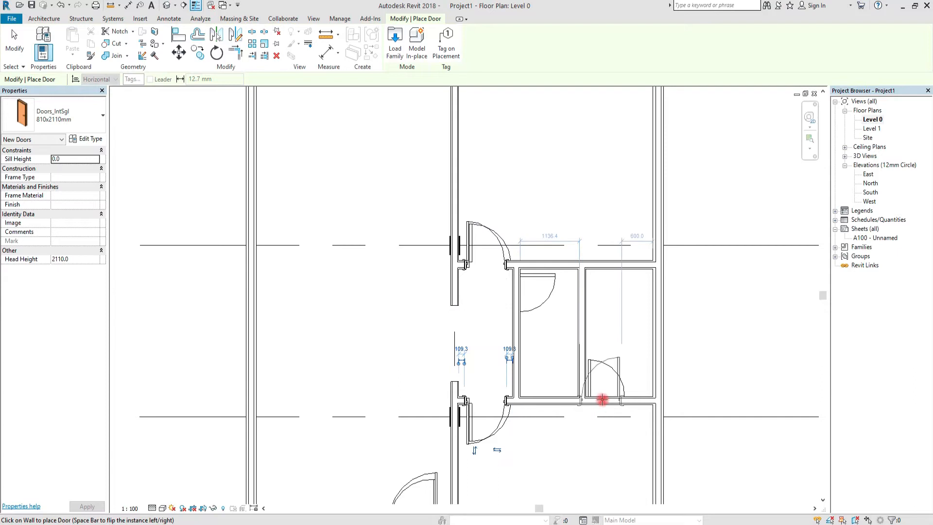
Place 810x2110mm doors in the horizontal partition above grid 3 near grid C and in the vertical partition nearest grid B
click(611, 398)
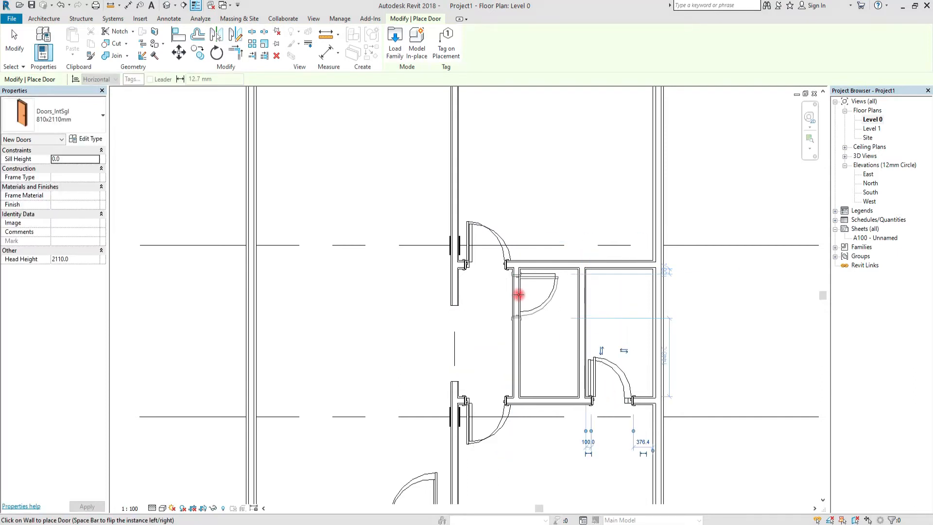
click(518, 295)
scroll(518, 272, down, 4)
key(Escape)
key(Escape)
Set the floor plan's visual style to Wireframe
middle_drag(325, 428, 287, 427)
click(161, 508)
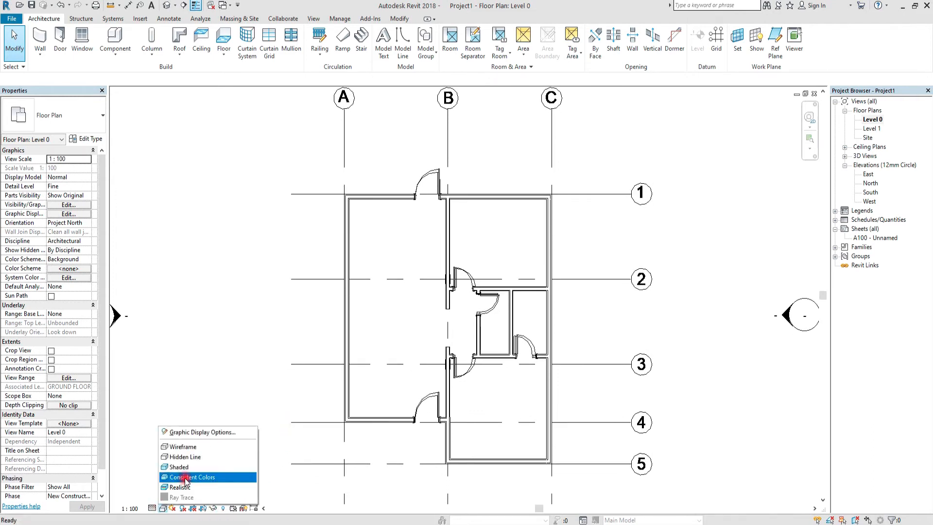
click(180, 445)
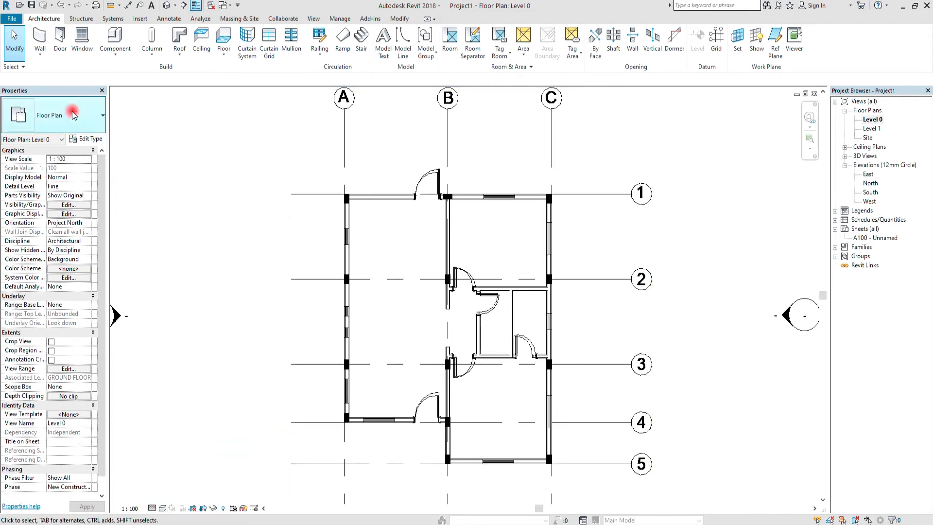
Load the M_Sliding with Trim window family and place its 0915 x 1220mm type in the grid A wall between grids 3 and 4
click(80, 42)
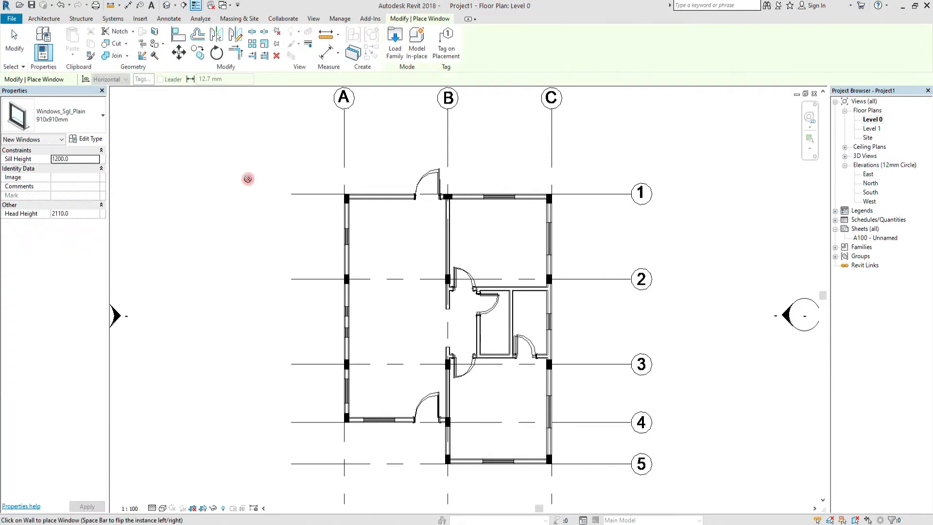
click(393, 52)
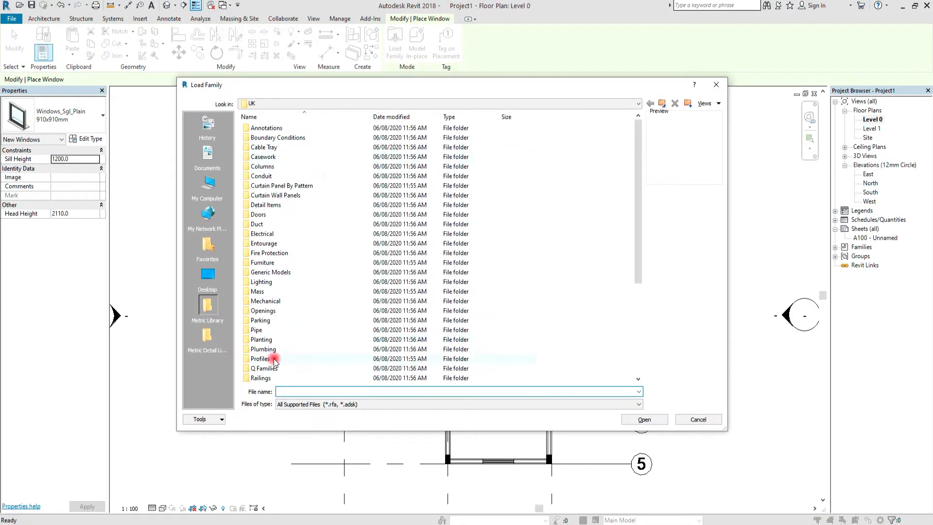
scroll(275, 362, down, 5)
double_click(265, 378)
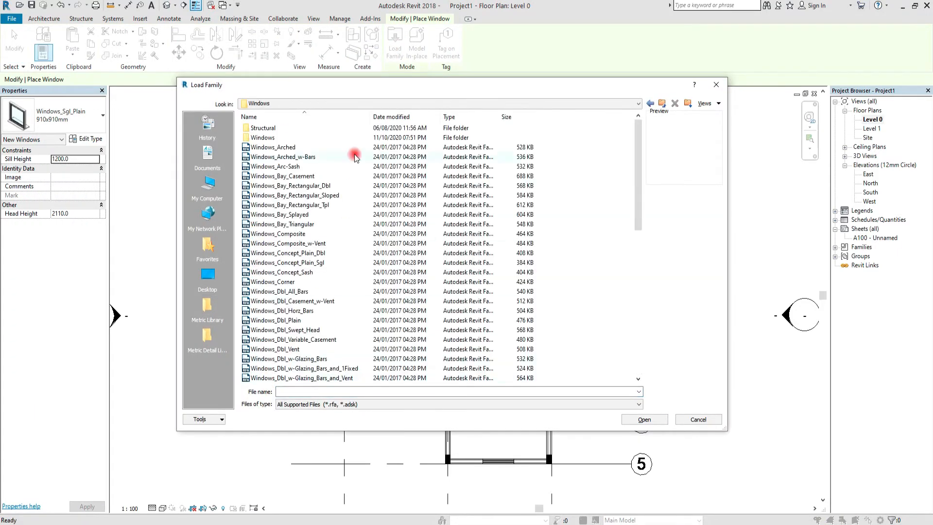
double_click(267, 139)
scroll(333, 292, down, 10)
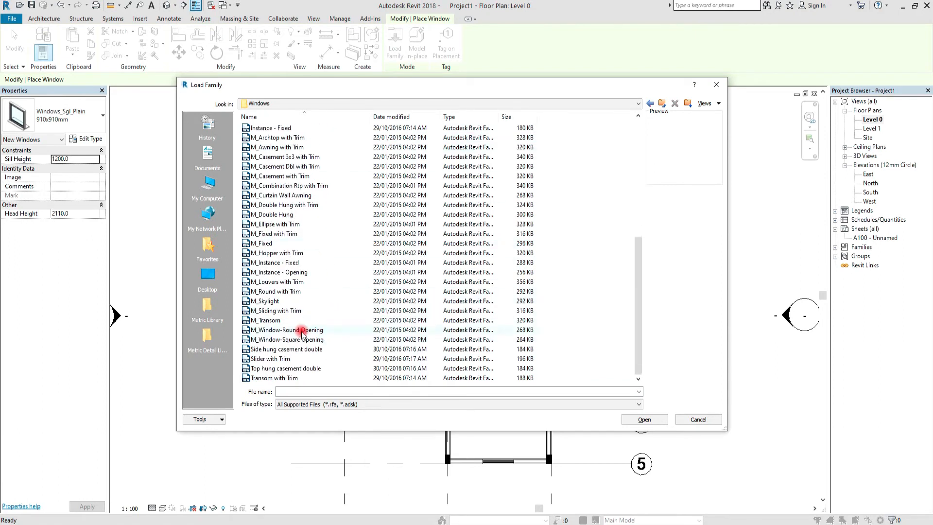
click(295, 312)
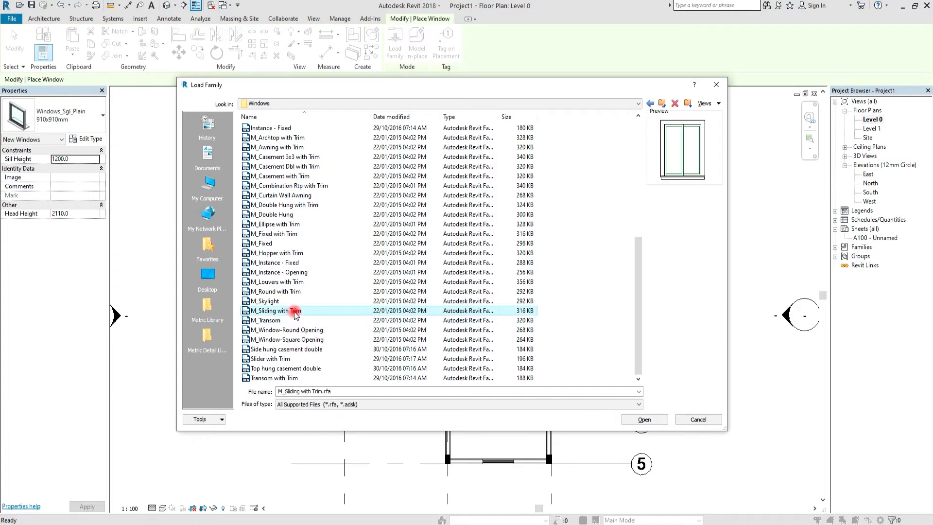
click(632, 421)
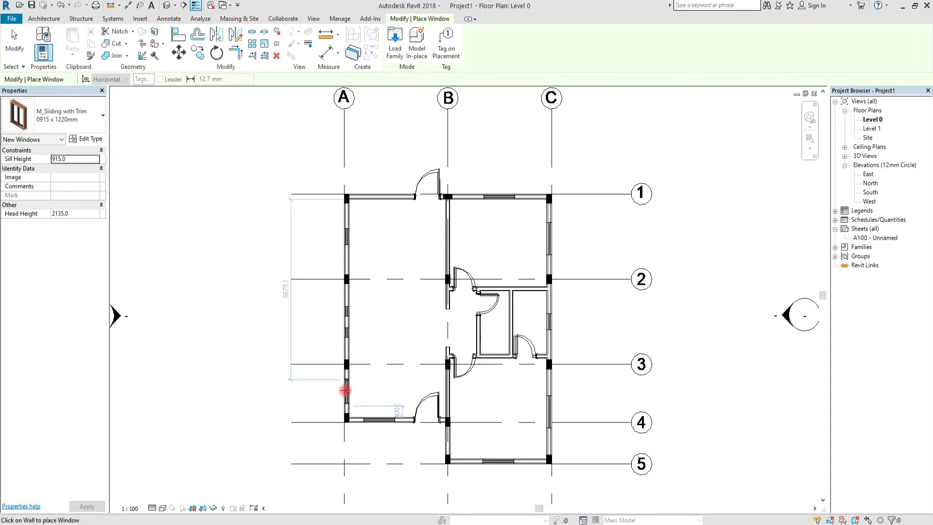
scroll(345, 390, up, 5)
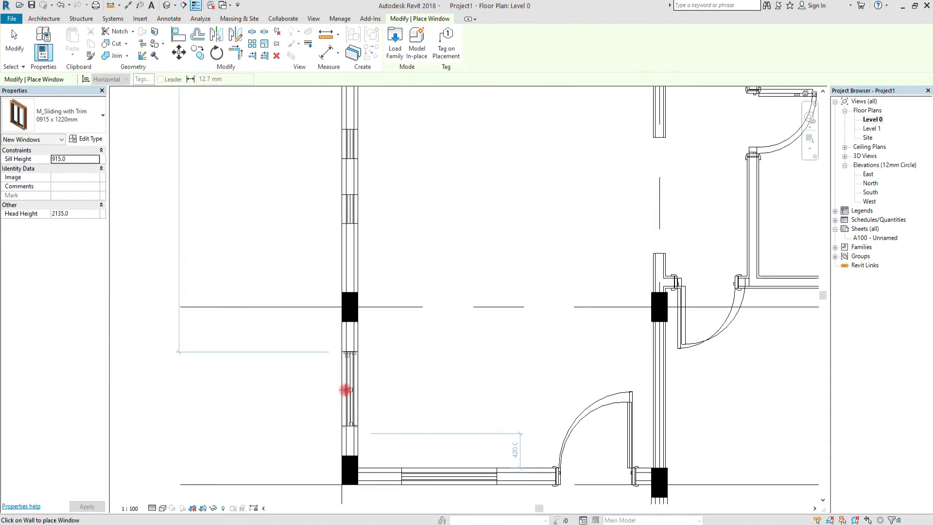
scroll(354, 348, down, 1)
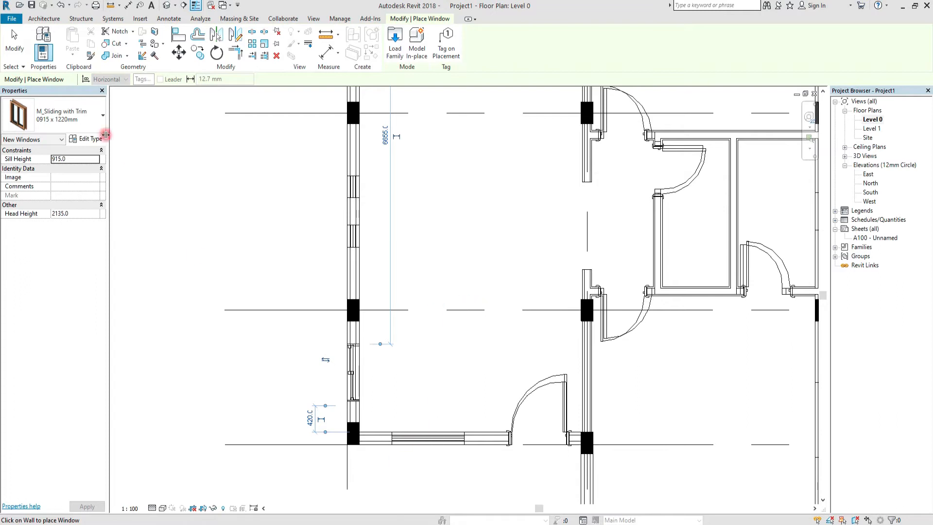
click(78, 122)
click(50, 301)
middle_drag(313, 408, 289, 344)
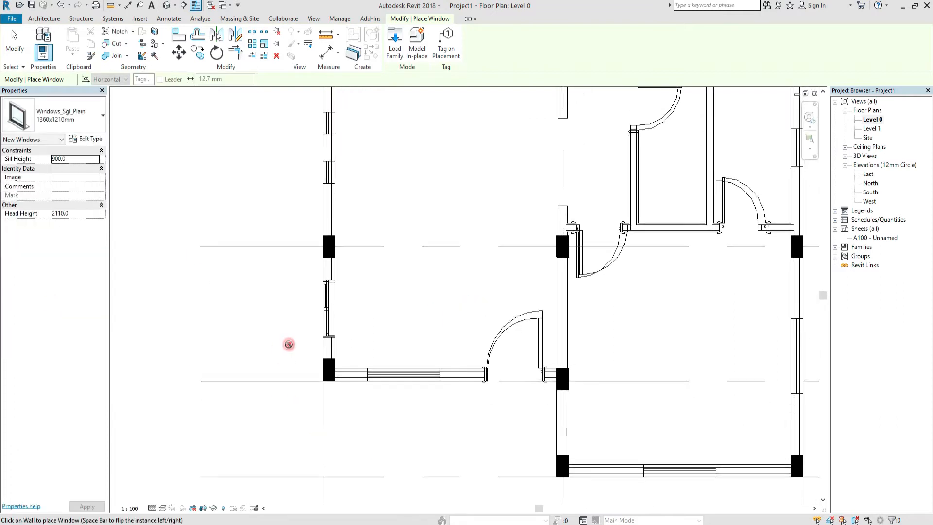
click(401, 380)
key(Escape)
key(Escape)
Place five M_Sliding with Trim 1372 x 1220mm windows at the CAD window positions in the grid 1, 4, 5 and C exterior walls
click(75, 55)
click(65, 115)
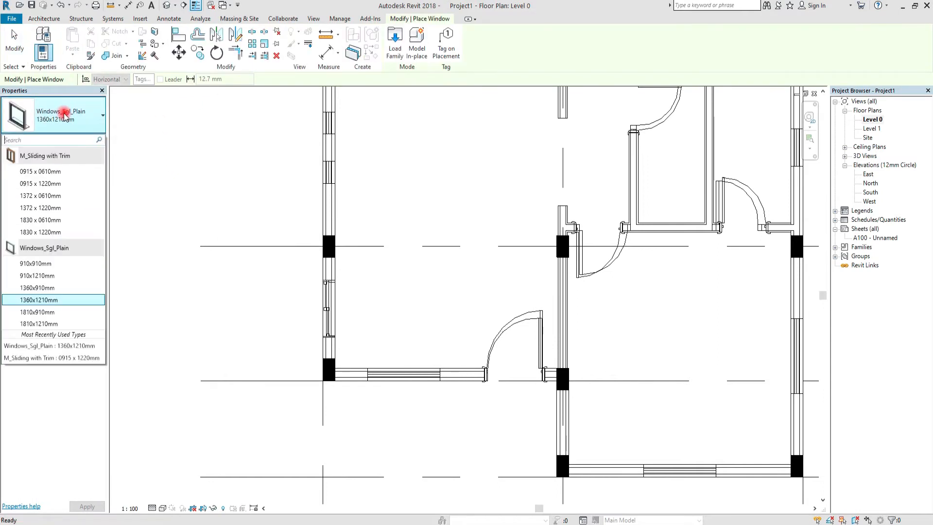
click(48, 208)
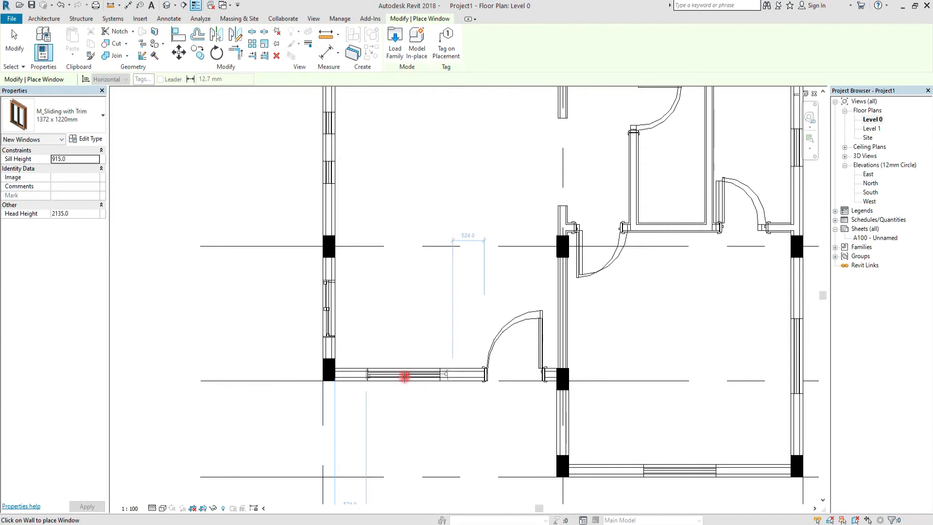
scroll(405, 376, down, 2)
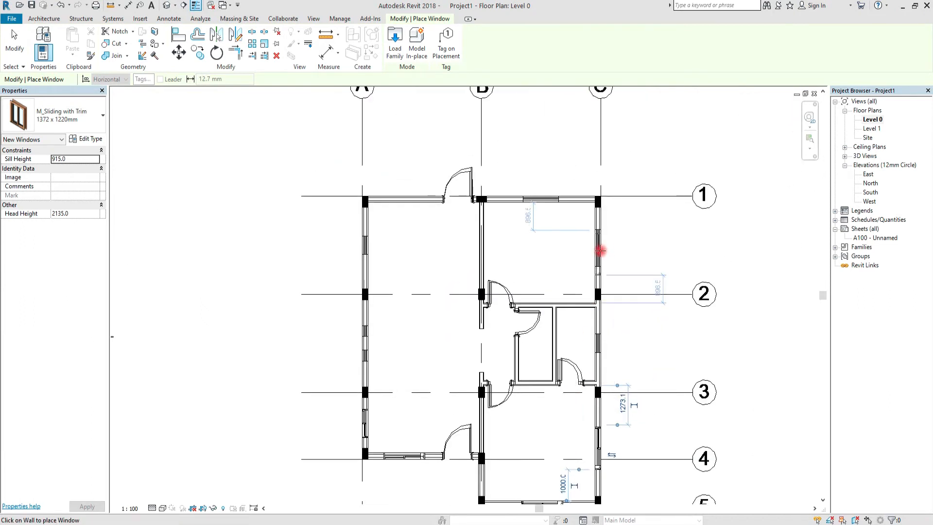
click(602, 248)
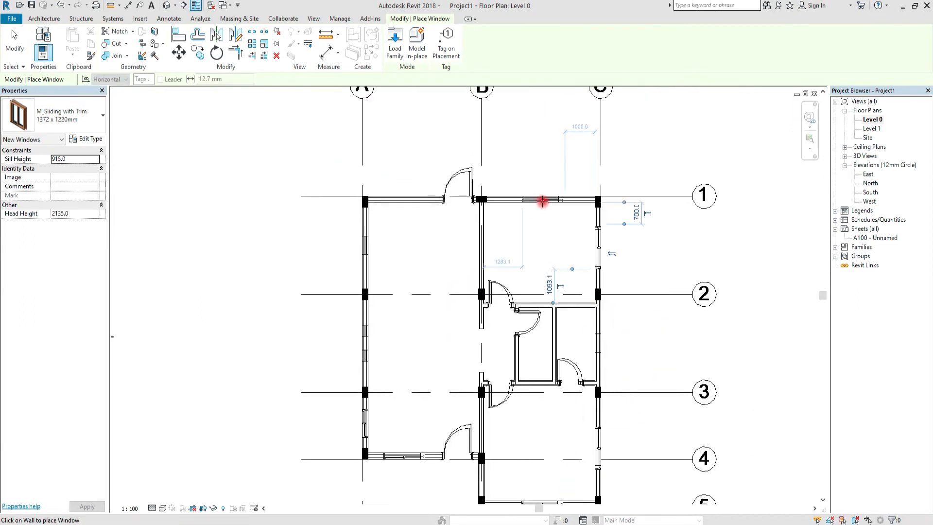
click(543, 201)
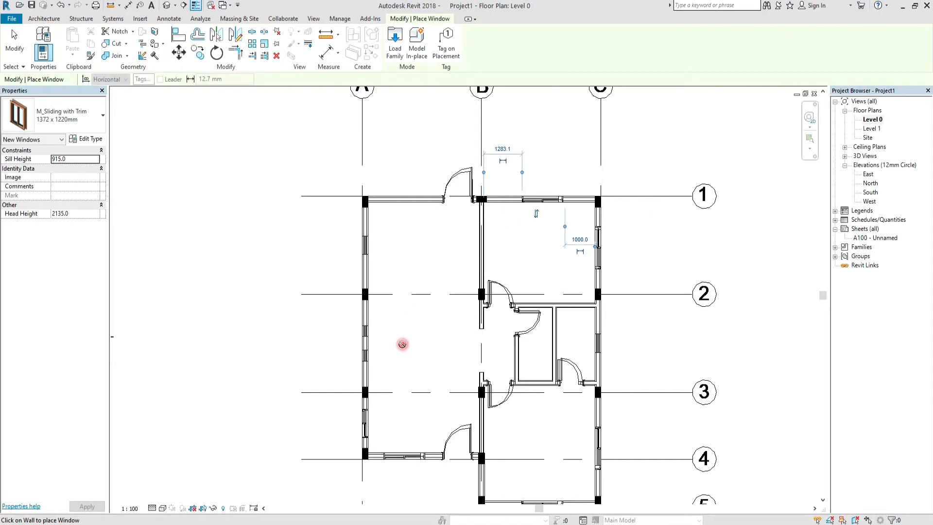
Check the type and properties of the window in the grid A wall between grids 3 and 4
middle_drag(402, 344, 392, 279)
middle_drag(345, 251, 347, 271)
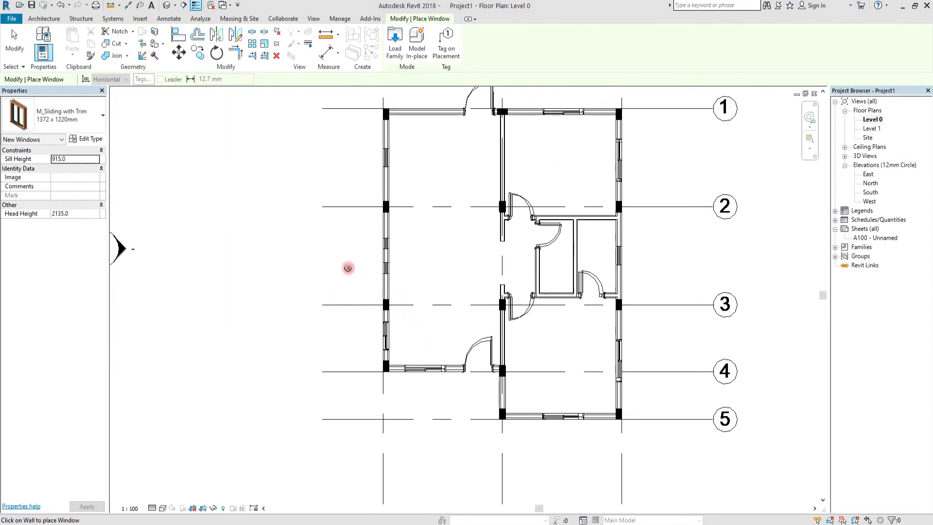
scroll(374, 335, up, 3)
key(Escape)
click(388, 335)
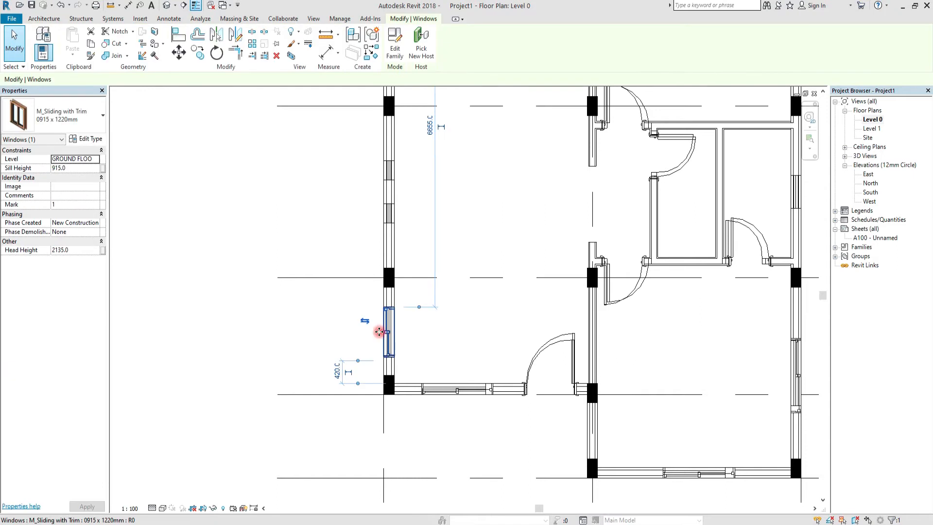
key(Escape)
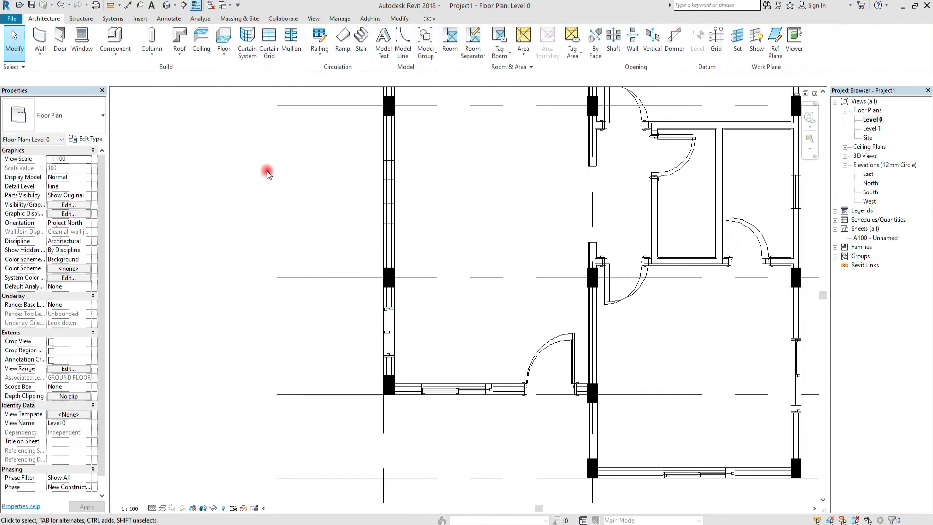
Load the M_Fixed window family from the metric library's nested Windows folder
click(78, 48)
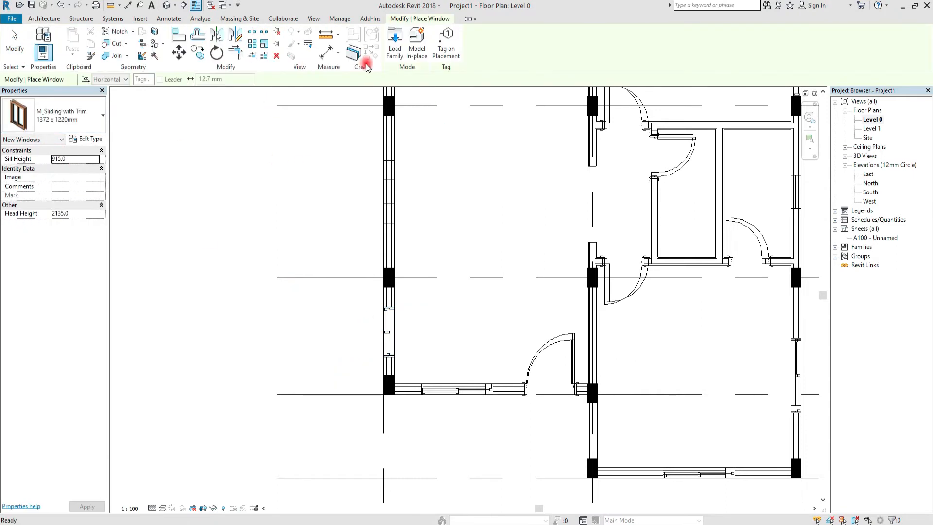
click(399, 57)
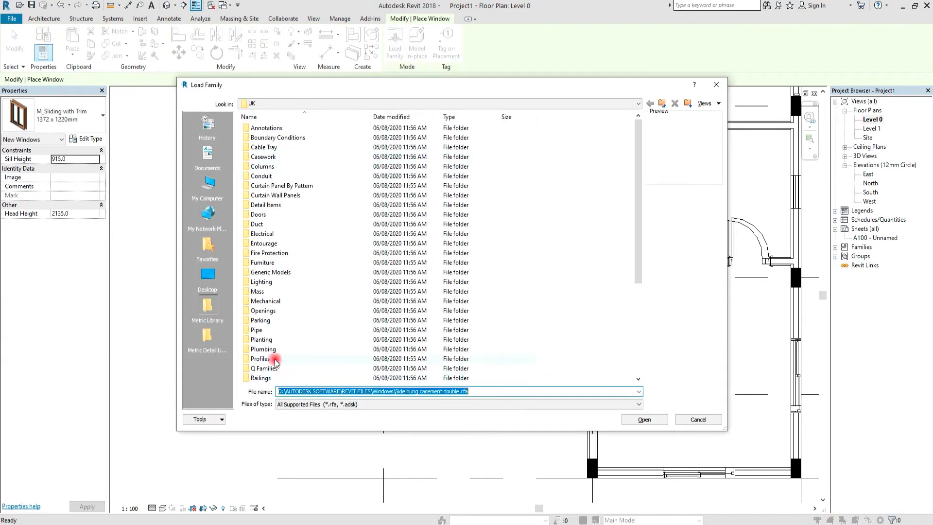
scroll(272, 362, down, 3)
double_click(269, 377)
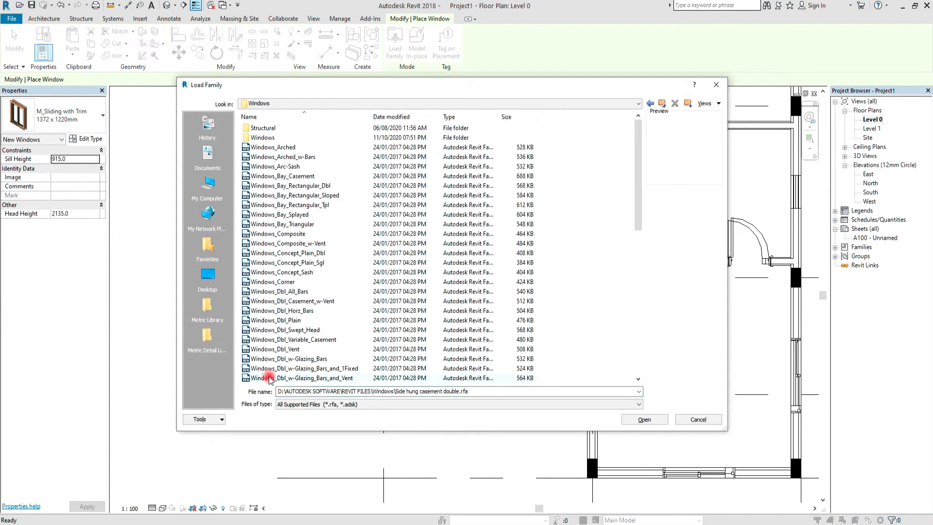
double_click(272, 138)
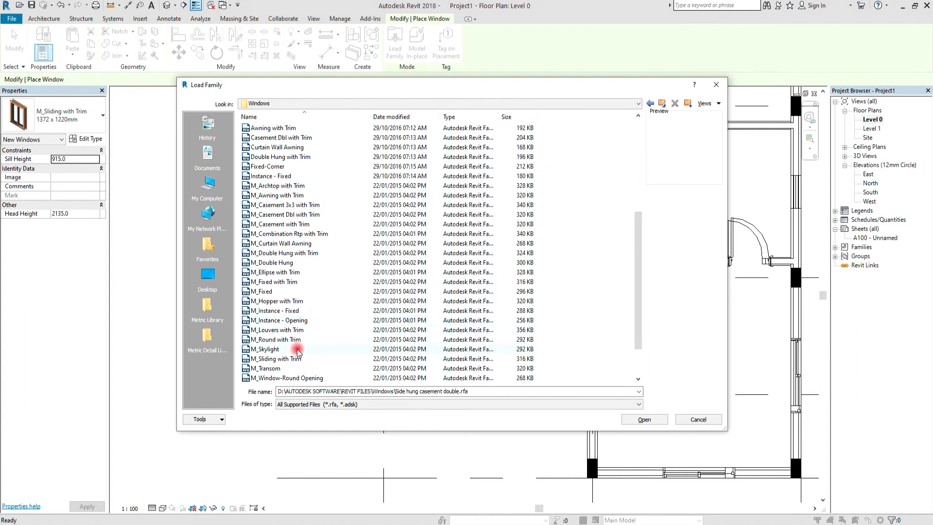
click(269, 291)
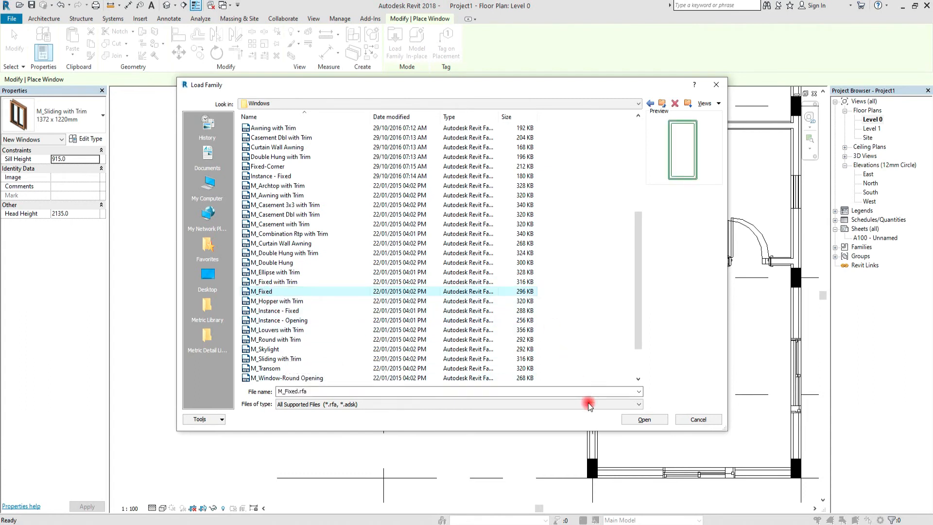
click(642, 419)
scroll(374, 203, down, 2)
middle_drag(364, 219, 355, 444)
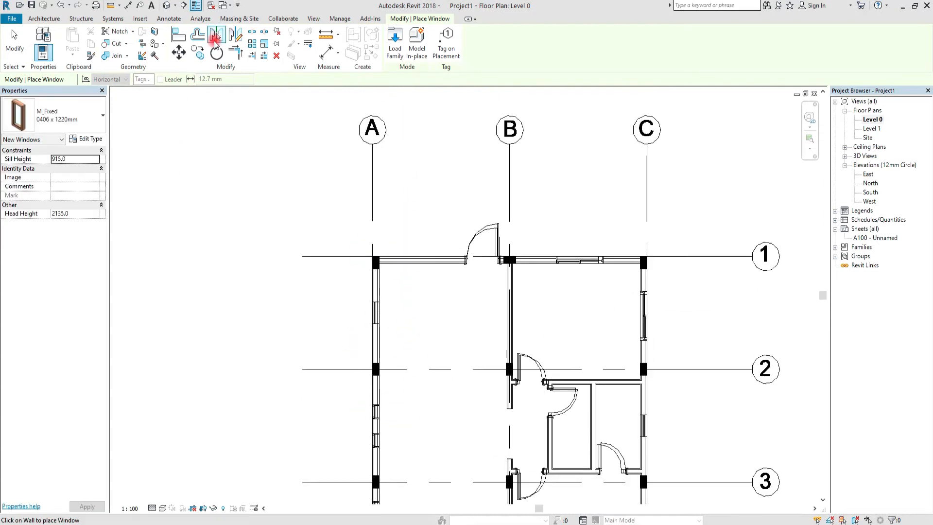
click(53, 20)
click(81, 39)
key(Escape)
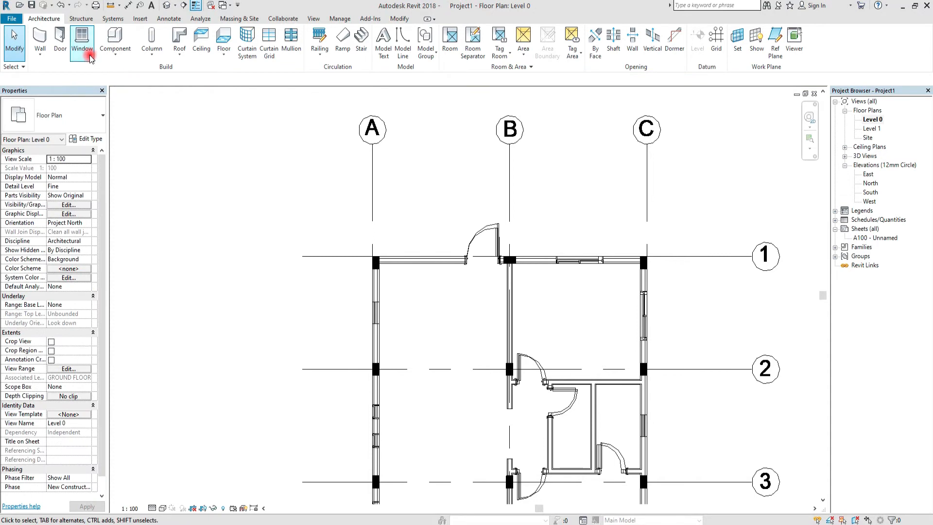
Load the M_Transom window family from the metric library's nested Windows folder
click(88, 53)
click(397, 50)
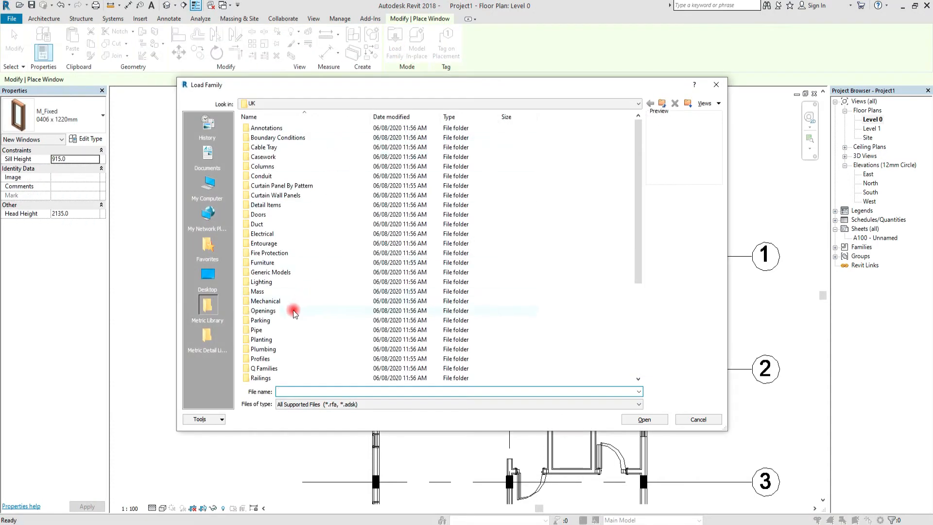
scroll(294, 335, down, 5)
double_click(262, 378)
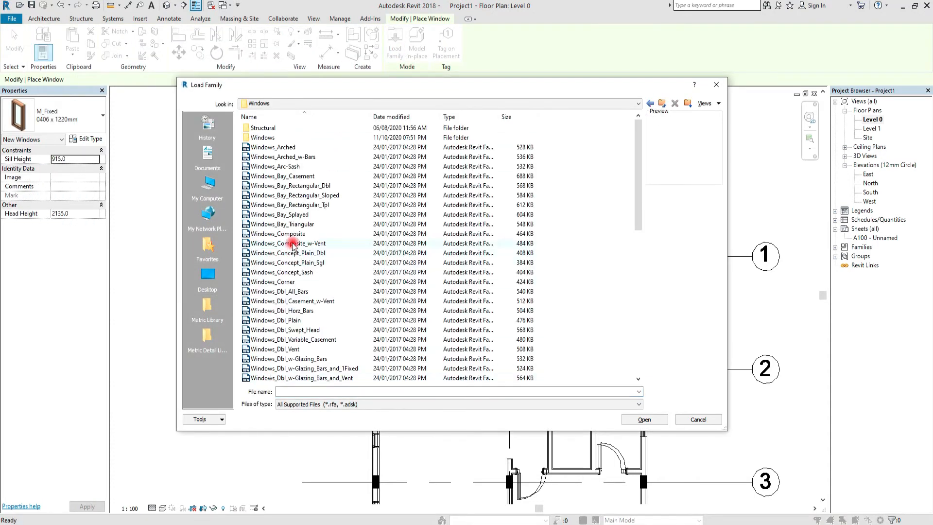
scroll(292, 245, down, 8)
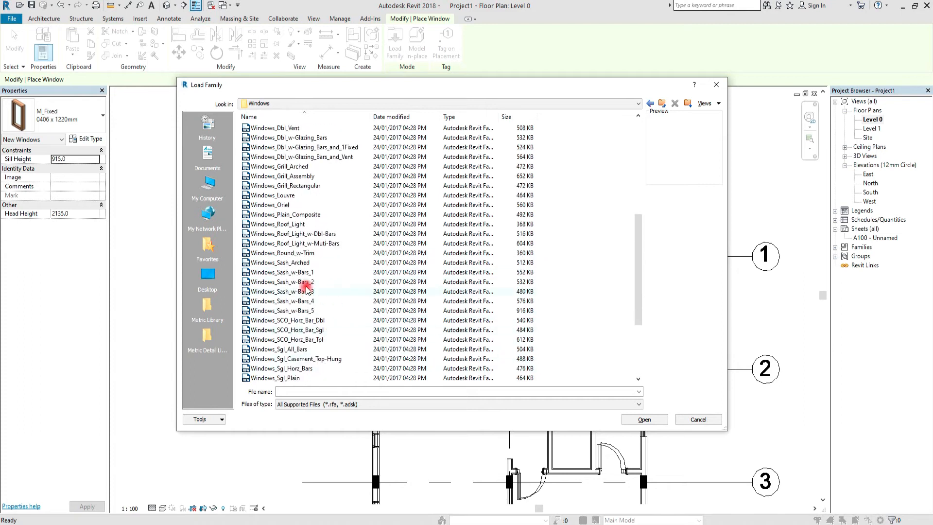
scroll(306, 290, up, 8)
double_click(269, 138)
scroll(305, 276, down, 7)
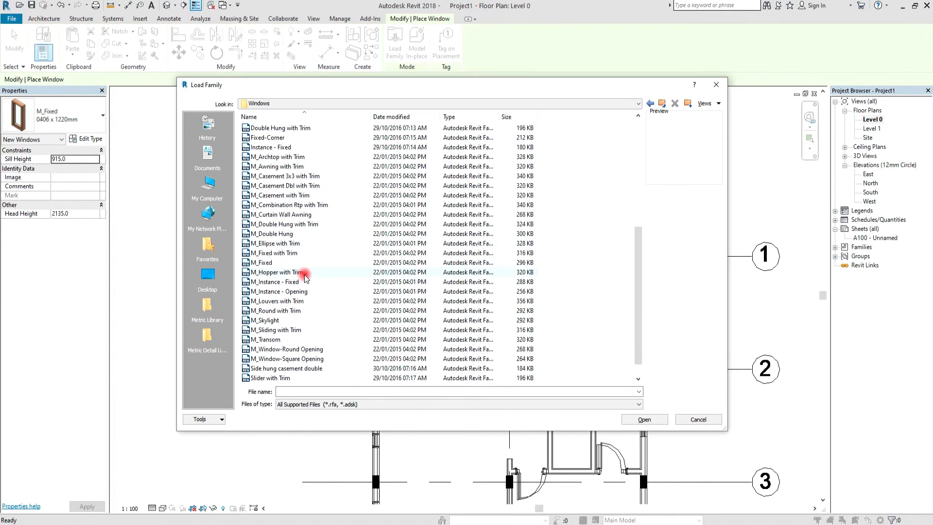
click(278, 340)
click(643, 419)
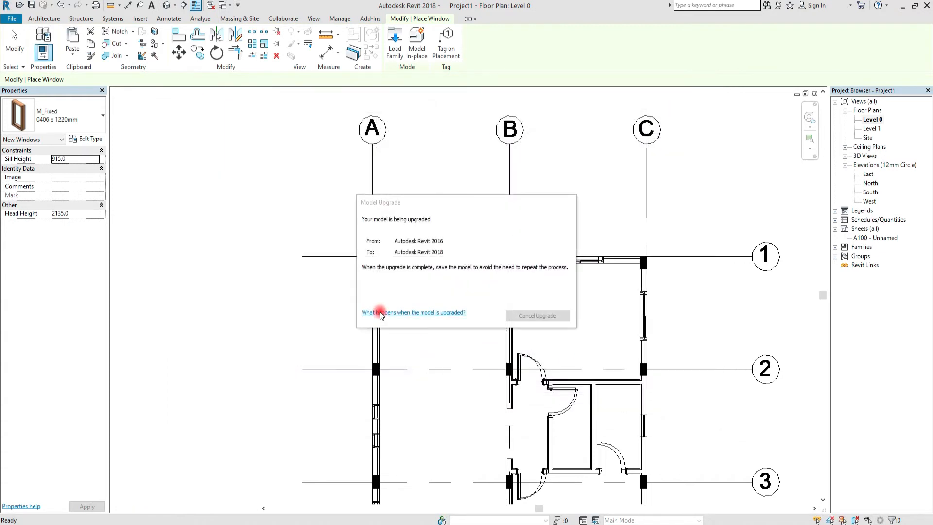
Place M_Transom 0610 x 0610mm windows in the grid A wall between grids 1 and 2 and the grid C wall between grids 2 and 3
scroll(376, 313, up, 2)
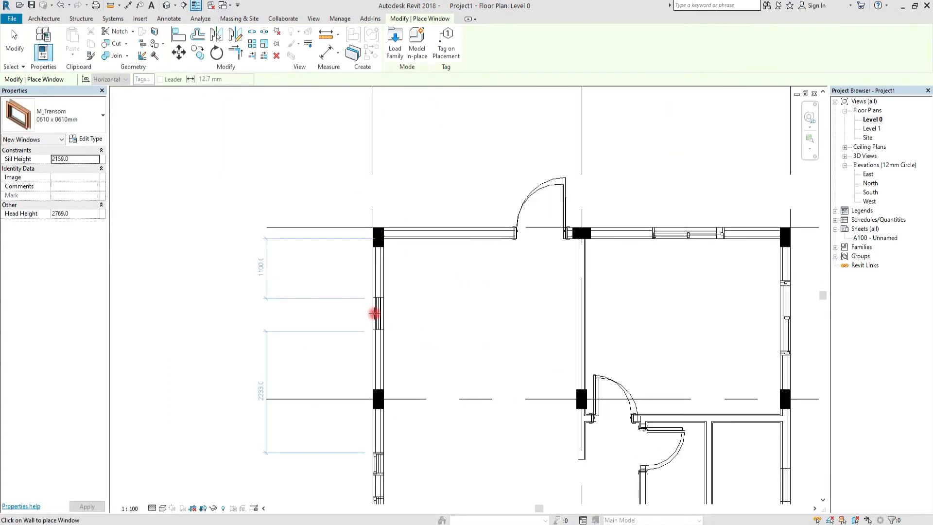
scroll(297, 272, down, 4)
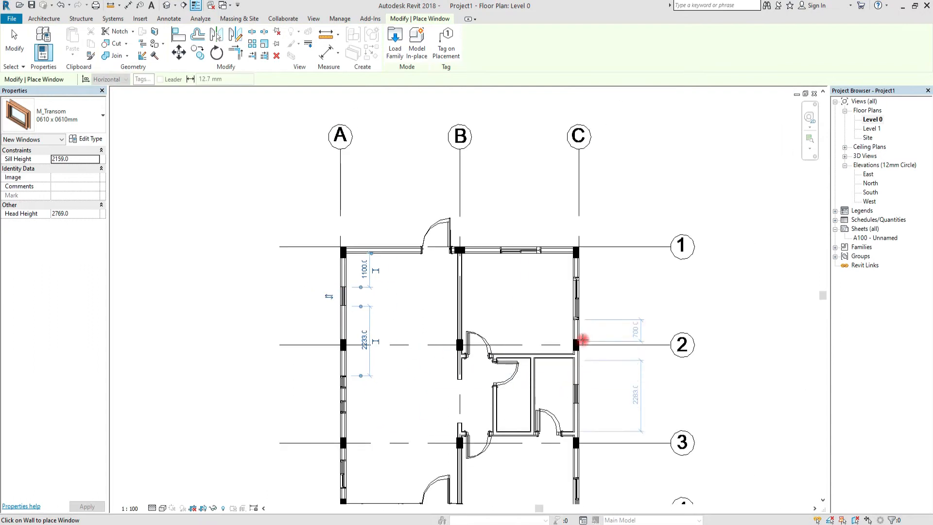
scroll(583, 319, up, 1)
middle_drag(597, 416, 572, 358)
scroll(579, 364, up, 1)
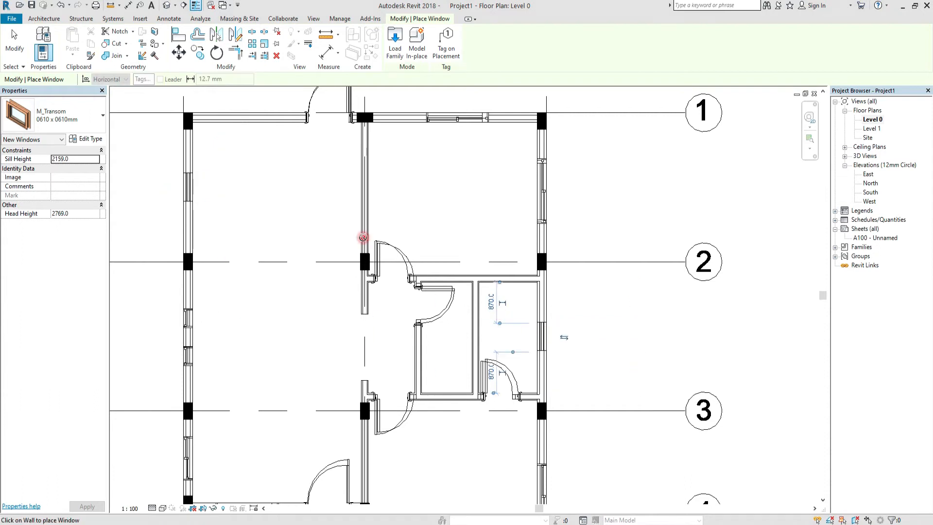
key(Escape)
key(Escape)
Select all walls in the back-facing 3D view and set their top constraint to Up to level: TOP OF ROOF BEAM
scroll(411, 256, down, 2)
middle_drag(414, 254, 422, 339)
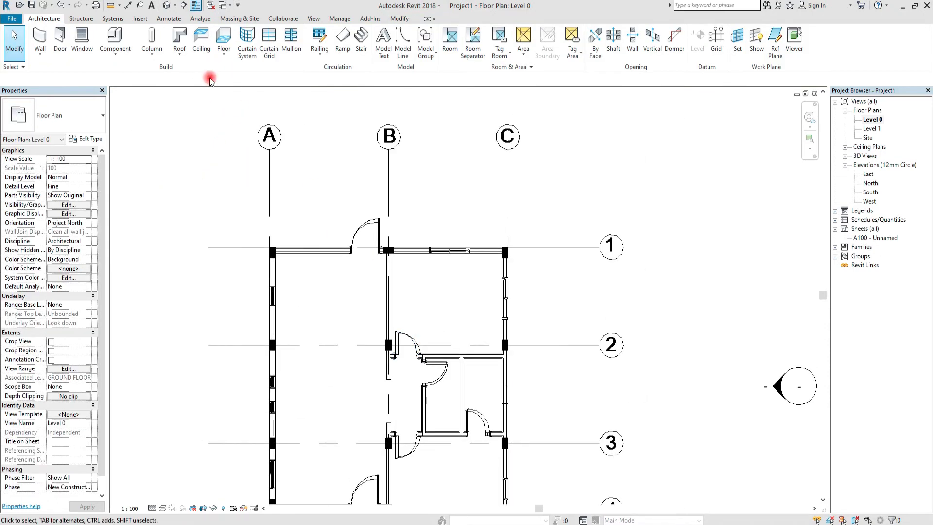
click(165, 6)
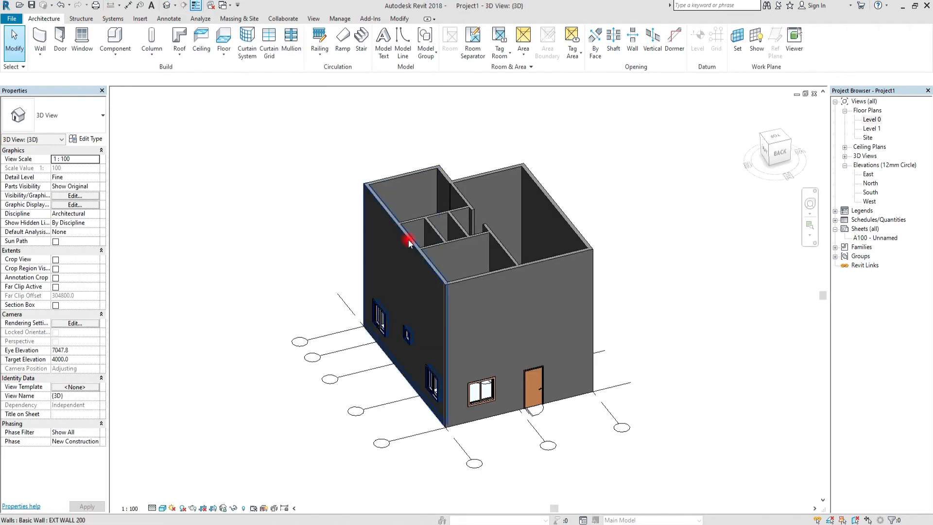
click(776, 150)
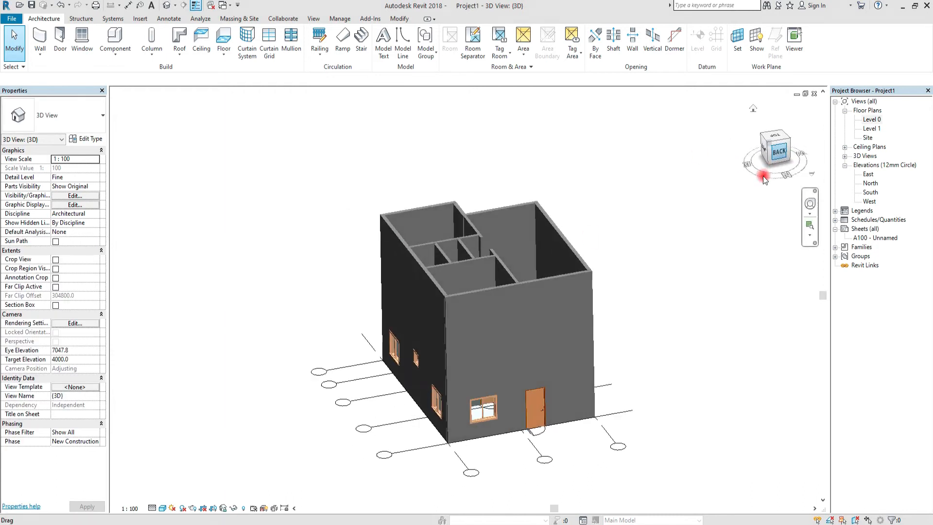
drag(687, 168, 264, 264)
click(96, 206)
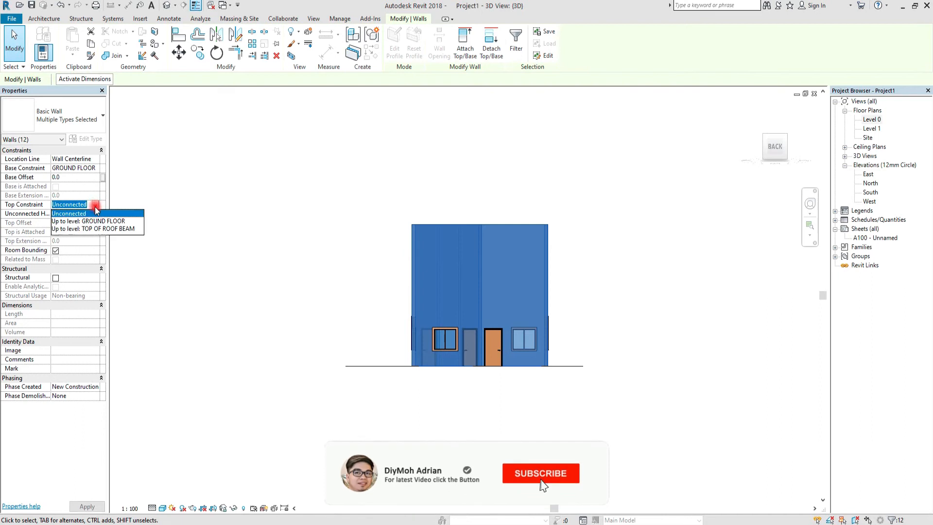
click(109, 228)
click(477, 202)
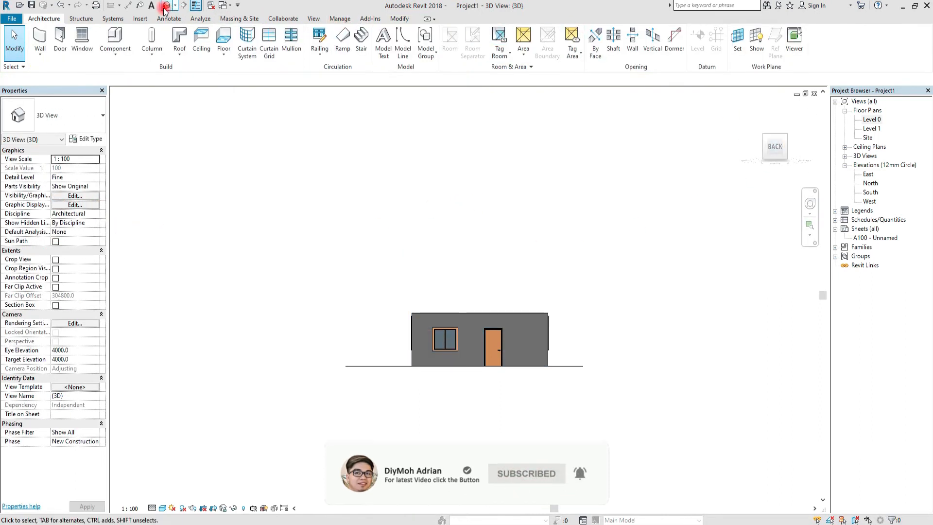
Sketch a rectangular architectural floor boundary around the whole house, about 10900 x 14700 mm, in the top-facing 3D view
shift+middle_drag(443, 281, 362, 409)
shift+middle_drag(307, 372, 389, 316)
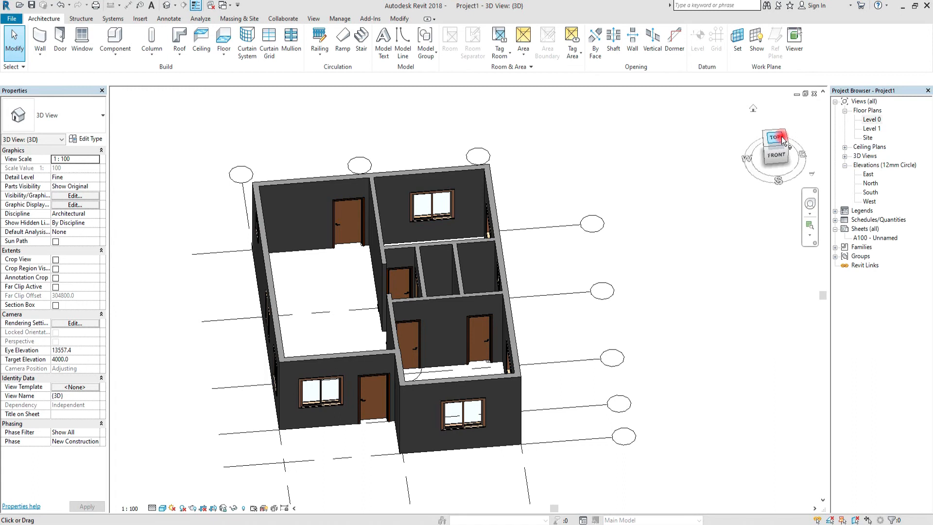
click(776, 138)
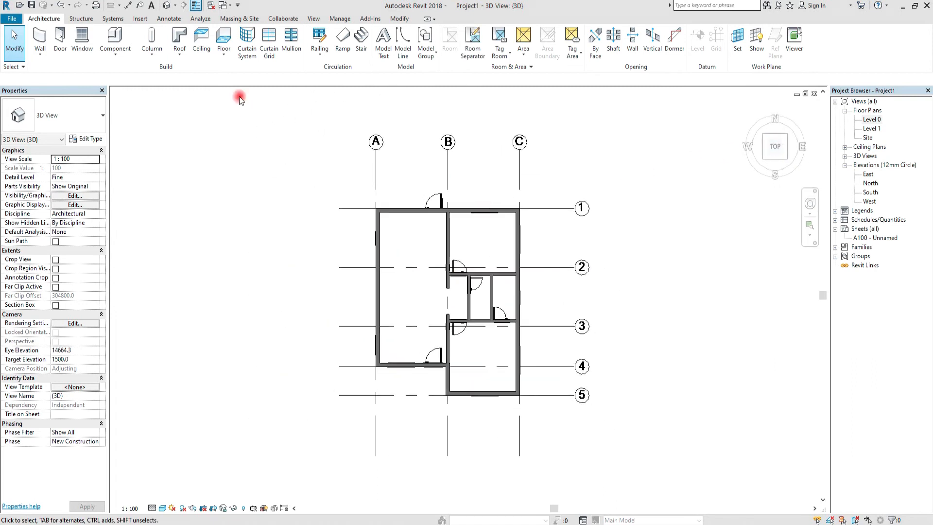
click(227, 60)
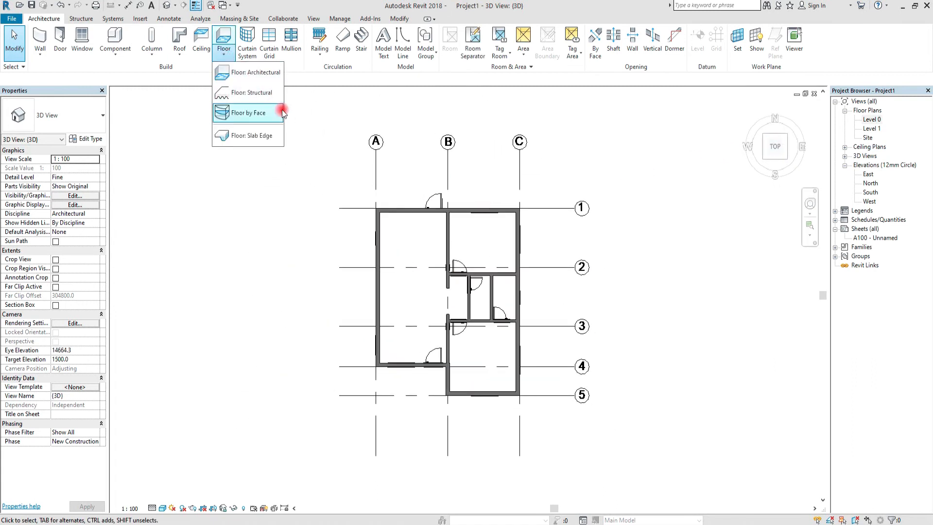
click(261, 73)
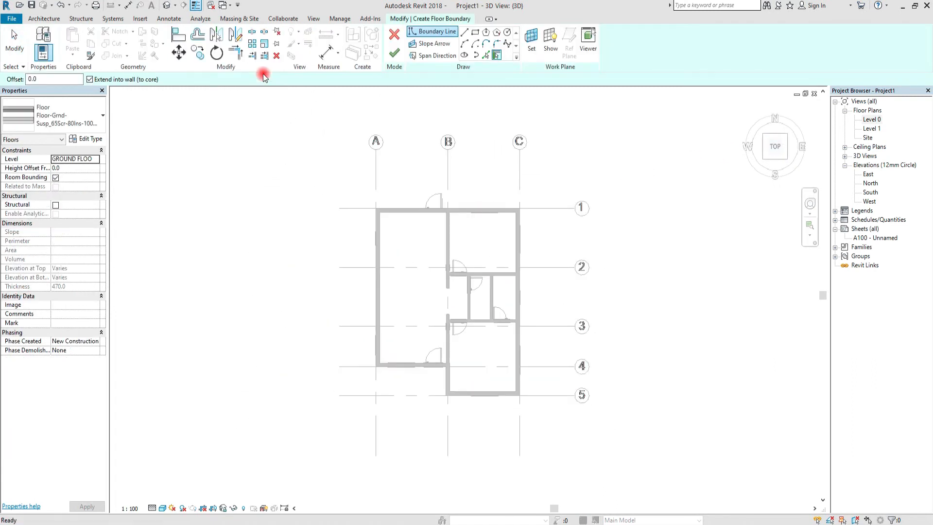
click(475, 33)
click(353, 165)
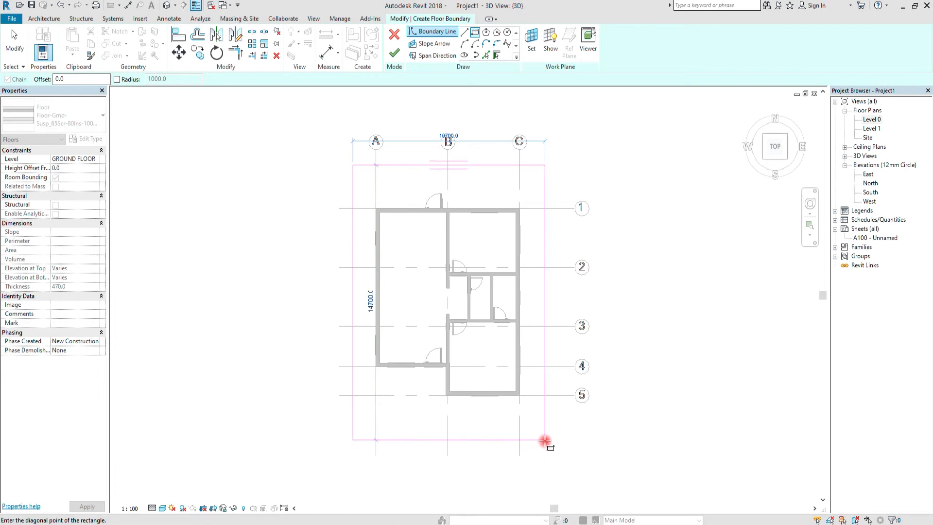
click(548, 440)
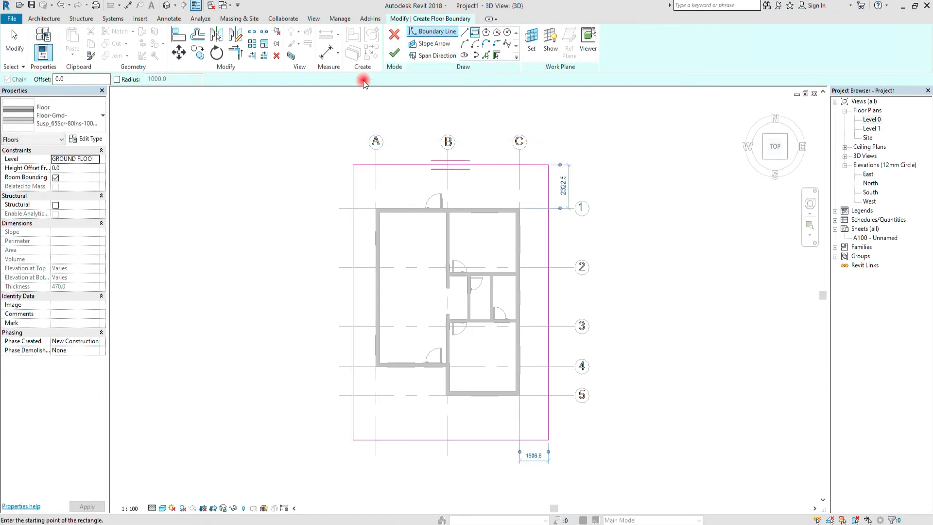
Set the floor type to Floor-Upper_160mmConc-CorusComFlor51 and finish the floor
click(73, 119)
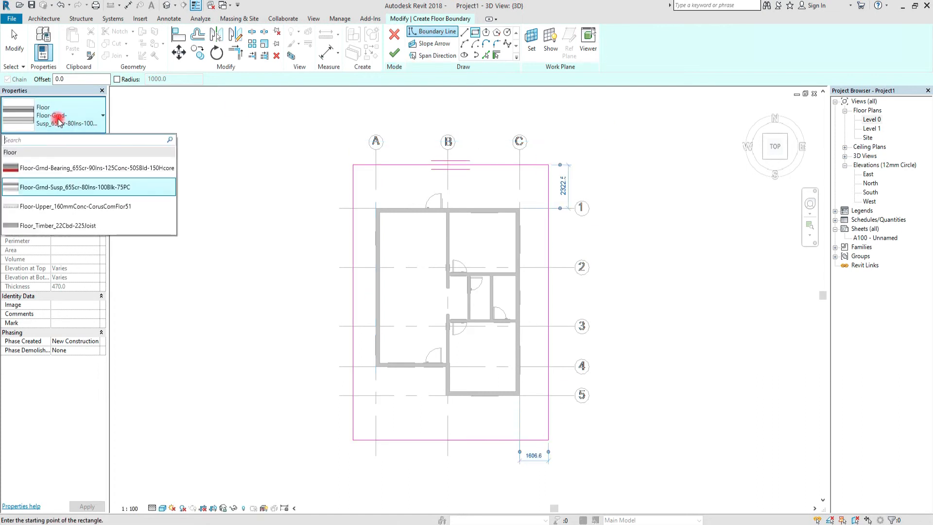
click(109, 208)
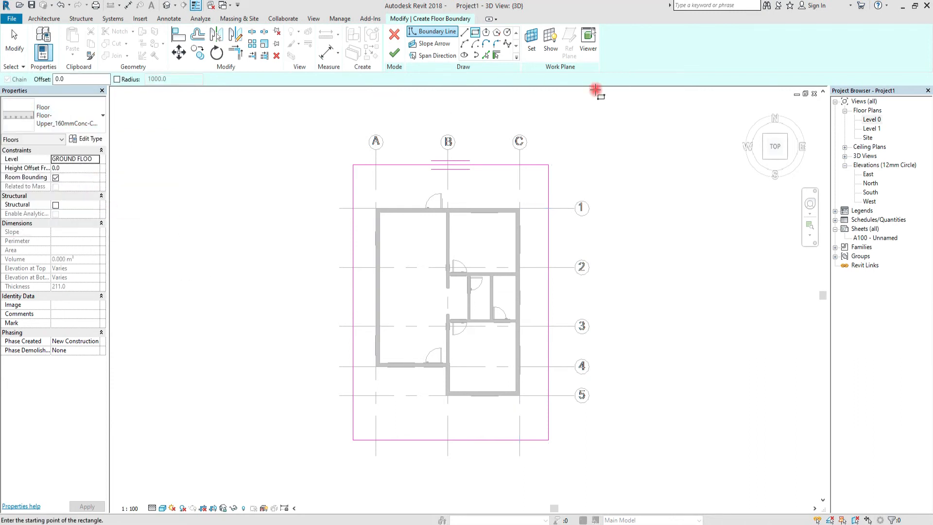
click(394, 53)
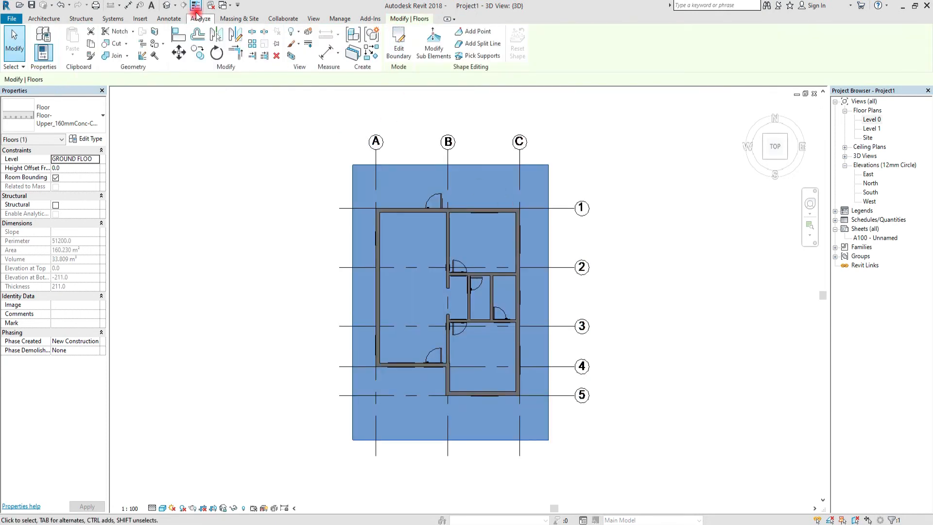
key(Escape)
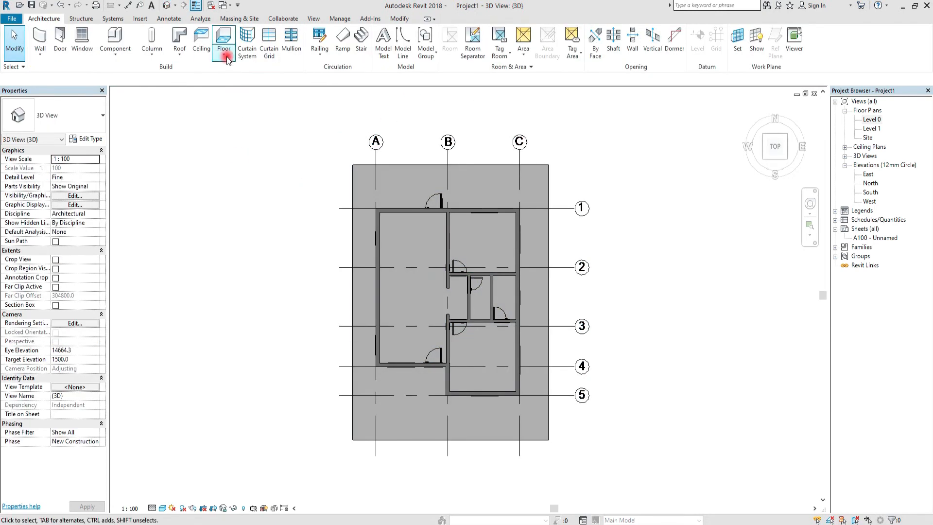
Start a roof by footprint from the top-facing 3D view and move it to the TOP OF ROOF BEAM level
shift+middle_drag(380, 303, 338, 141)
scroll(444, 465, up, 1)
shift+middle_drag(444, 464, 463, 310)
mouse_move(470, 210)
shift+middle_down()
mouse_move(444, 316)
mouse_move(447, 375)
mouse_move(388, 395)
mouse_move(433, 414)
mouse_move(491, 388)
shift+middle_up()
click(776, 142)
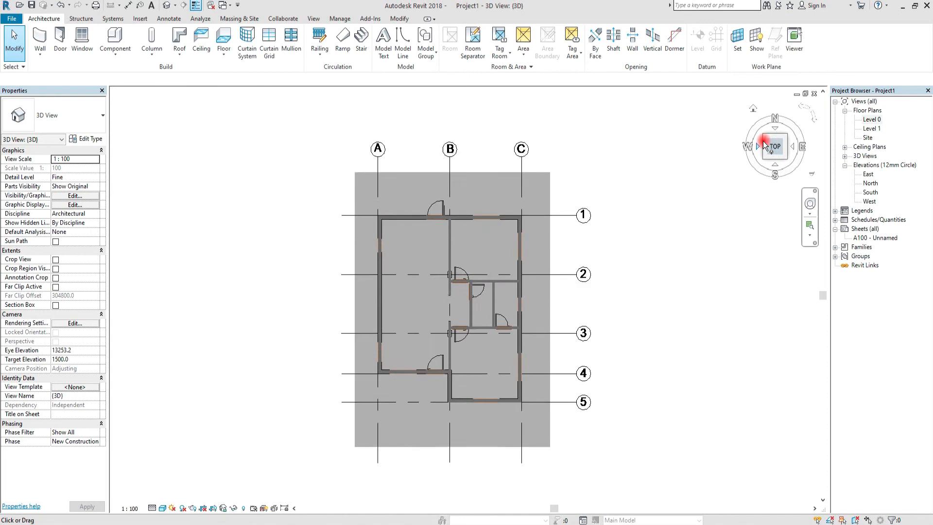
click(180, 56)
click(217, 74)
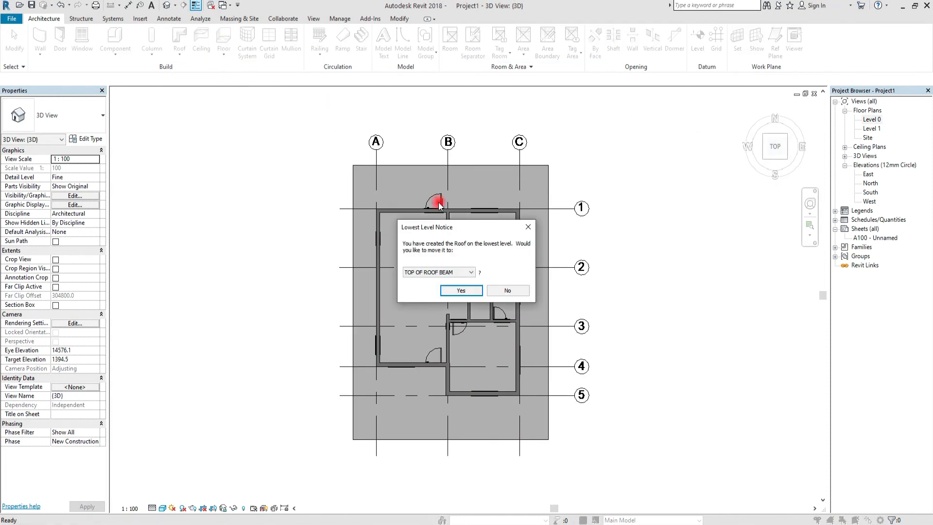
click(457, 291)
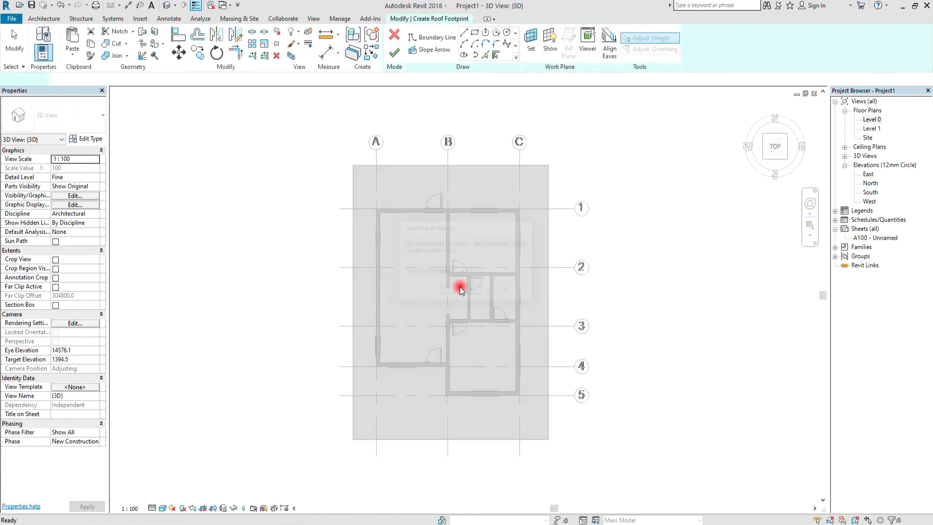
Create the roof footprint by picking all exterior walls with a 1000 mm overhang, set the slope to 20°, and finish it
click(516, 60)
click(494, 56)
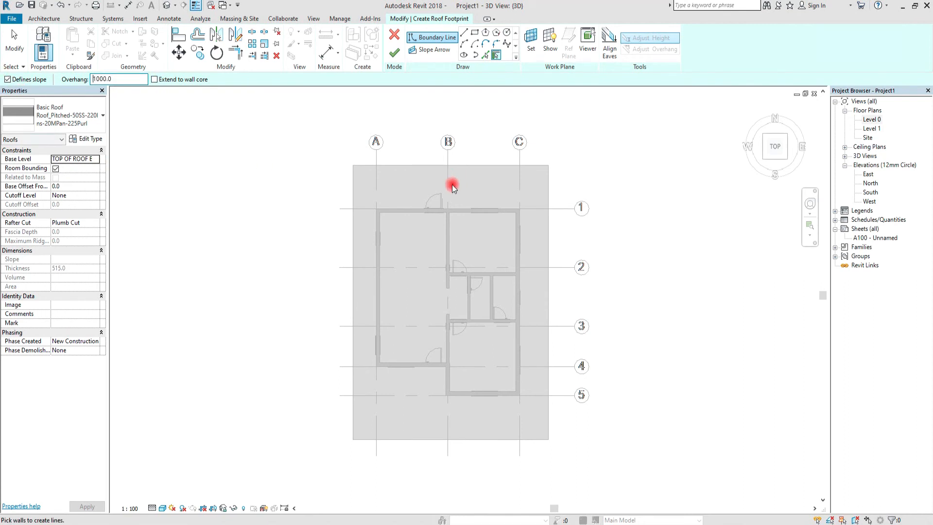
click(408, 210)
click(375, 247)
click(395, 366)
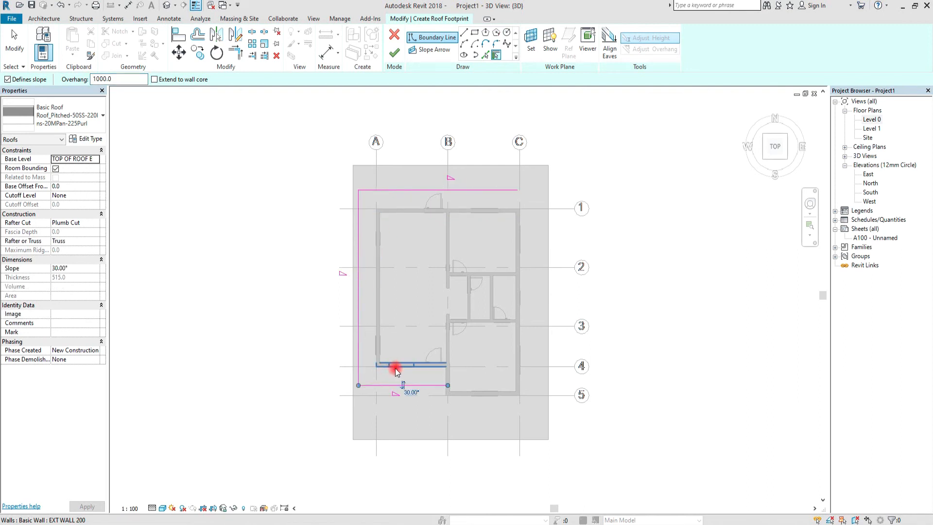
click(446, 380)
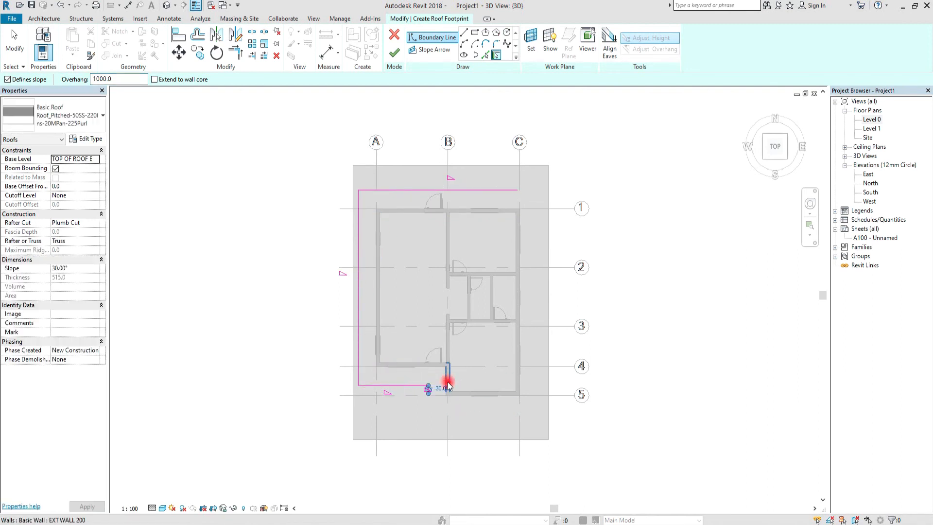
click(518, 375)
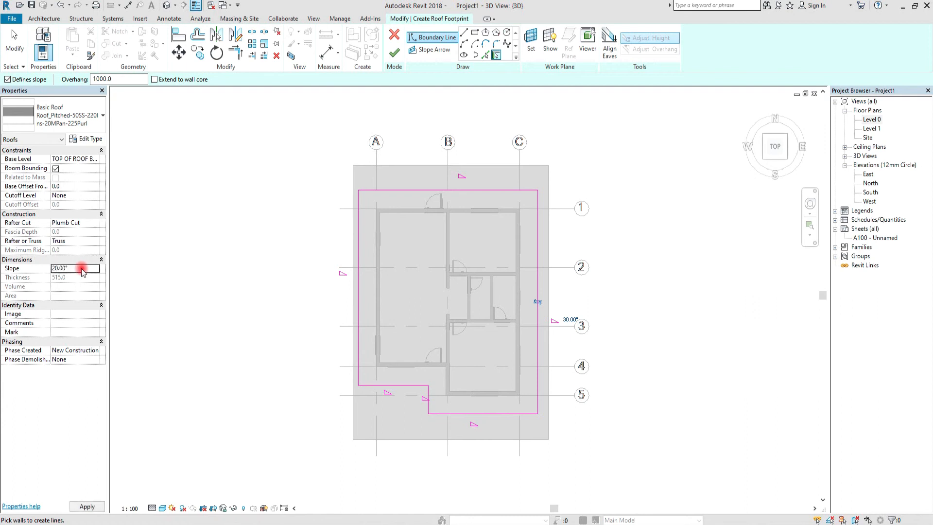
click(398, 57)
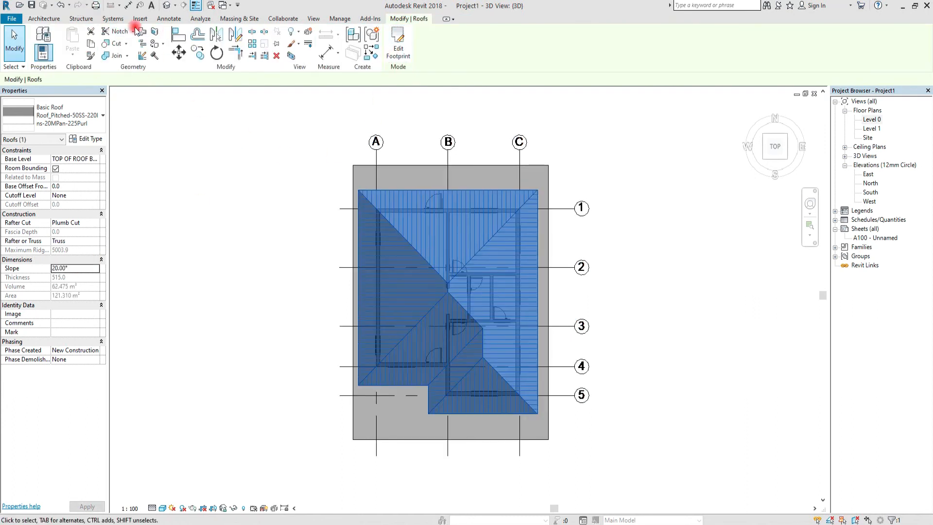
Change the roof's type to Roof_Generic-125mm in the 3D view
click(164, 6)
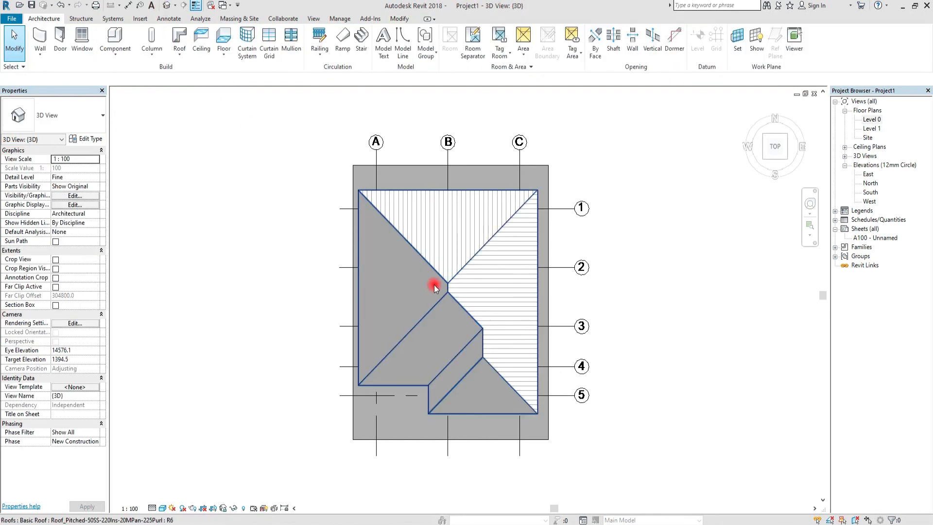
shift+middle_drag(322, 234, 330, 70)
shift+middle_drag(452, 378, 444, 254)
scroll(443, 253, up, 2)
click(442, 232)
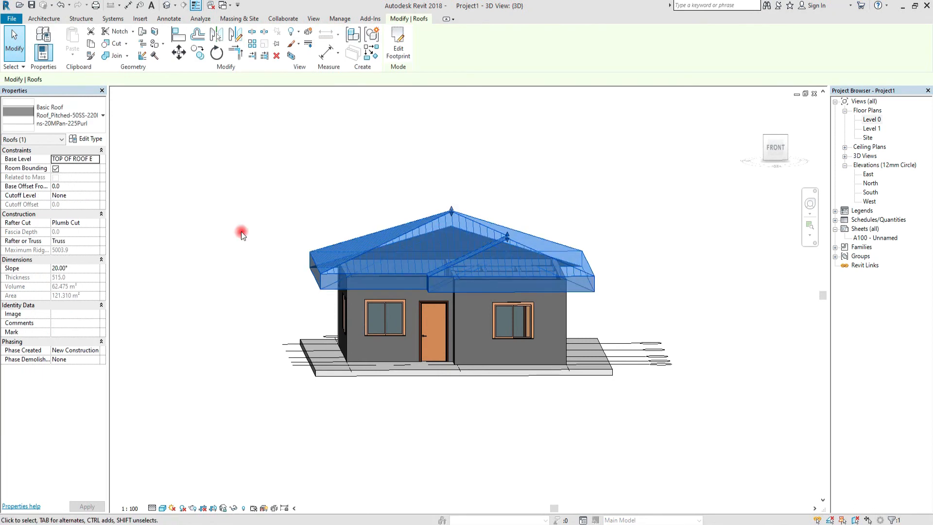
click(102, 116)
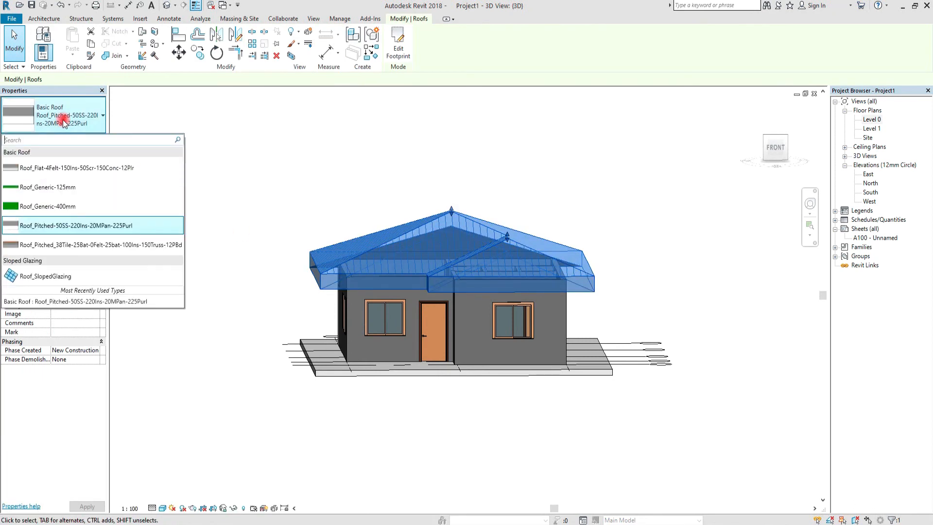
click(58, 194)
key(Escape)
Place Standard roof fascia along the house's left eave, the front eave above the door, and the short recessed eave beside it
shift+middle_drag(386, 246, 539, 377)
scroll(419, 262, down, 1)
shift+middle_drag(440, 288, 442, 293)
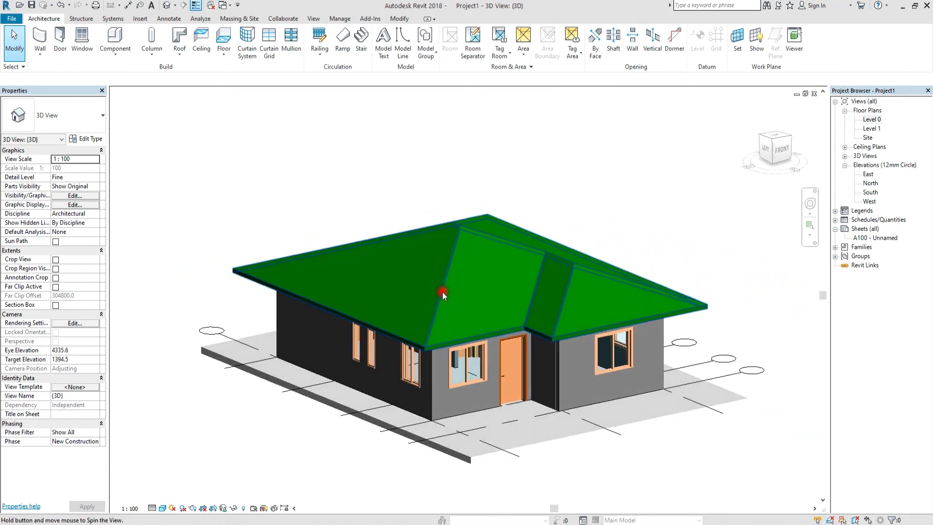
scroll(479, 366, up, 1)
shift+middle_drag(479, 366, 473, 333)
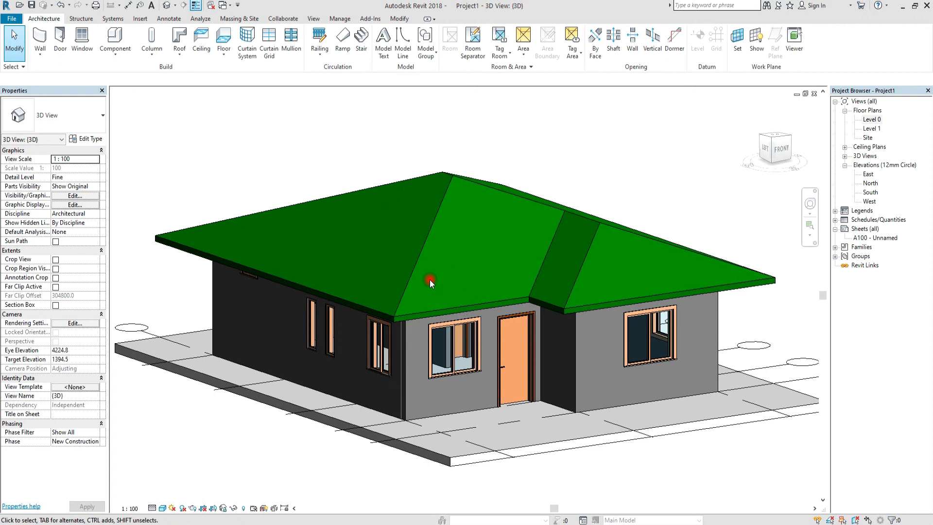
click(186, 53)
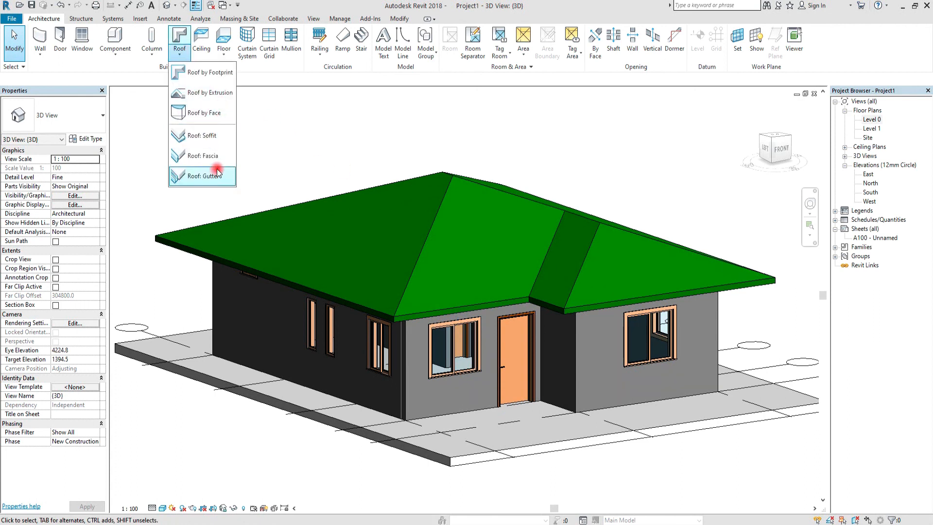
click(203, 156)
scroll(397, 325, up, 3)
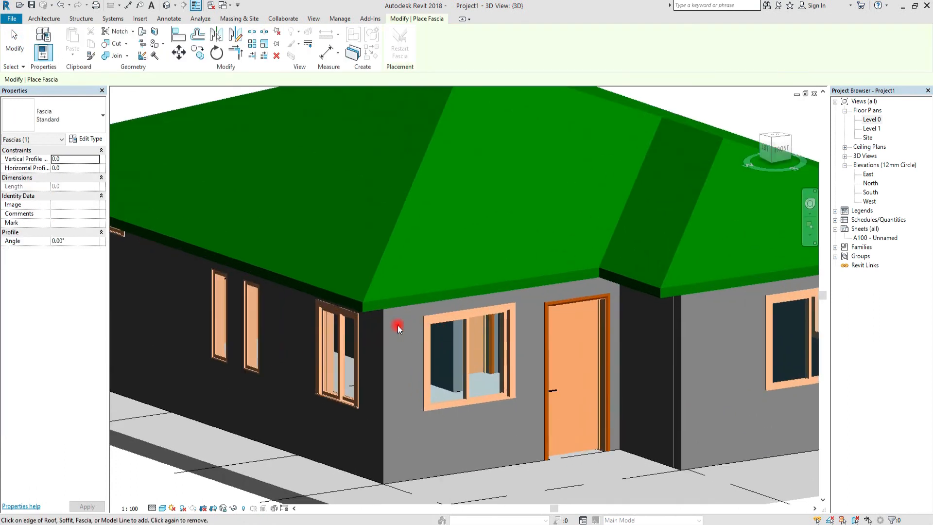
click(347, 301)
click(407, 298)
click(623, 277)
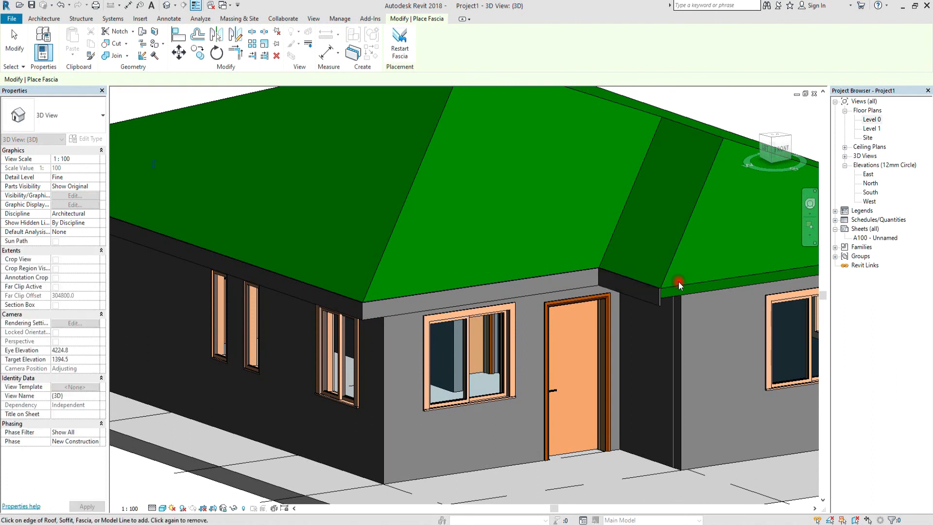
Add the Standard fascia to the remaining roof edges around the house
scroll(632, 331, down, 3)
shift+middle_drag(611, 357, 415, 349)
scroll(420, 355, up, 3)
scroll(382, 364, down, 5)
shift+middle_drag(546, 381, 287, 278)
Place Standard roof gutters on the fascia along the left eave and the front eave above the door
click(44, 19)
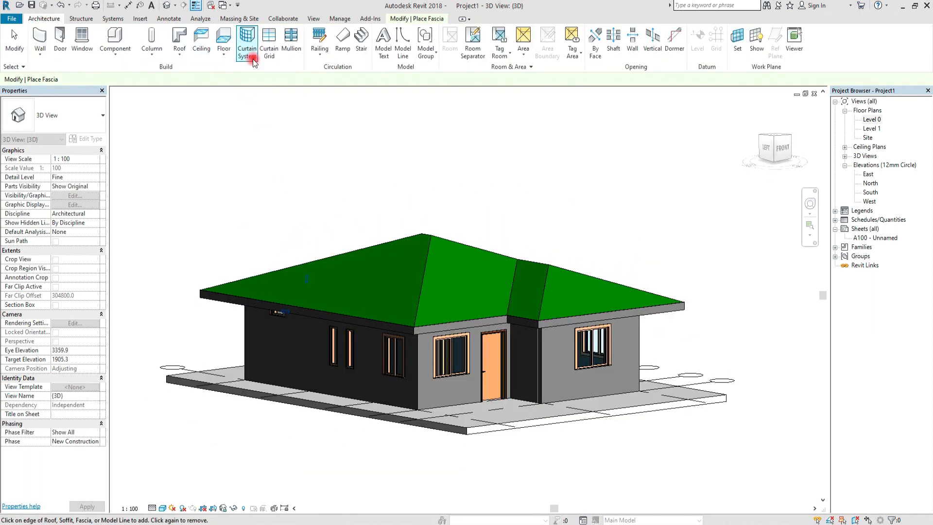
click(180, 53)
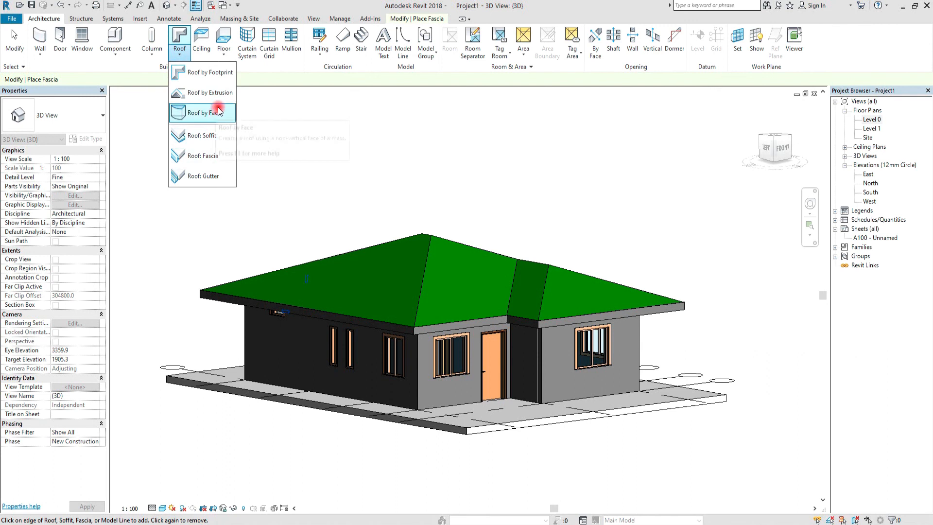
click(217, 176)
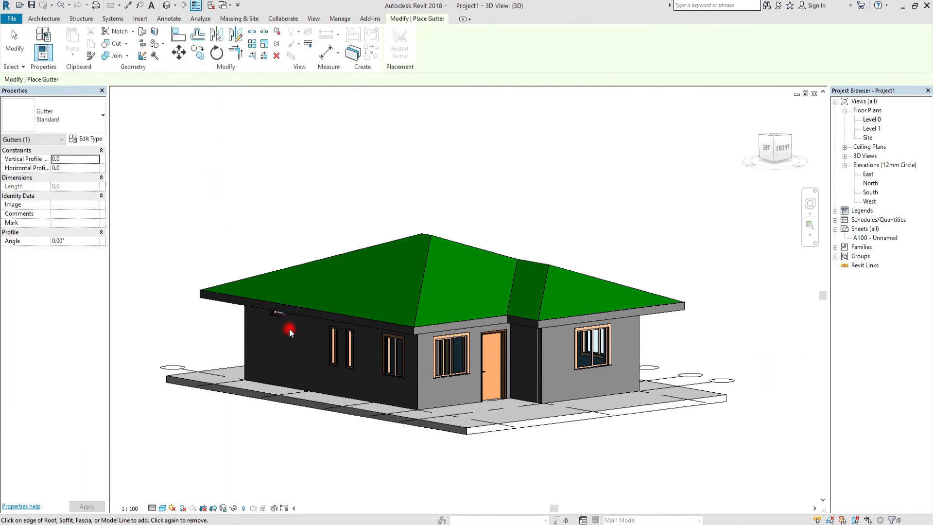
scroll(290, 328, up, 6)
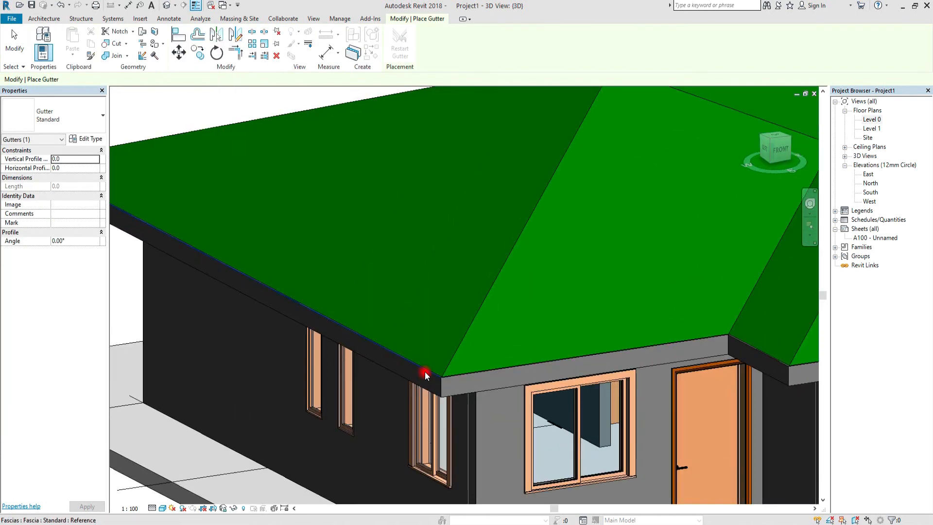
click(426, 375)
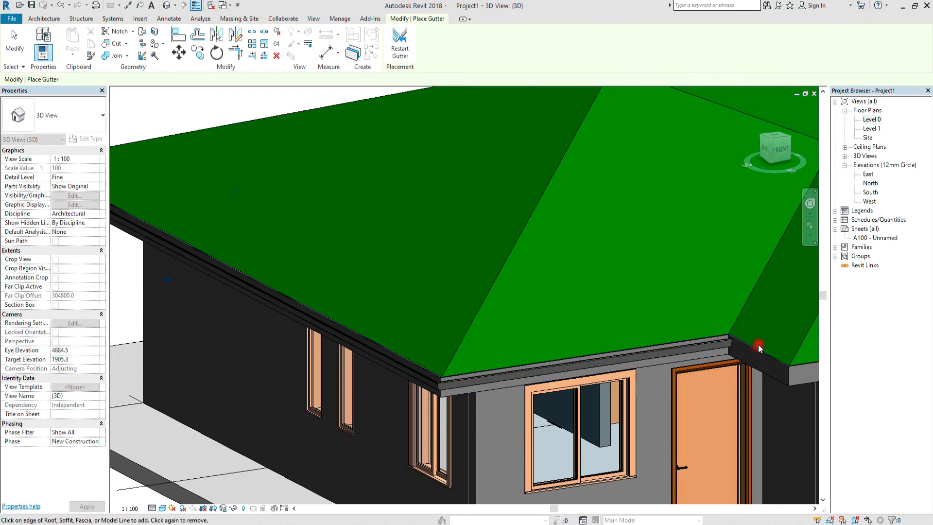
Continue the gutter along the remaining fascia edges around the house and end the gutter placement
scroll(756, 353, down, 5)
shift+middle_drag(756, 353, 402, 364)
scroll(436, 399, up, 4)
scroll(435, 399, down, 5)
scroll(308, 350, up, 4)
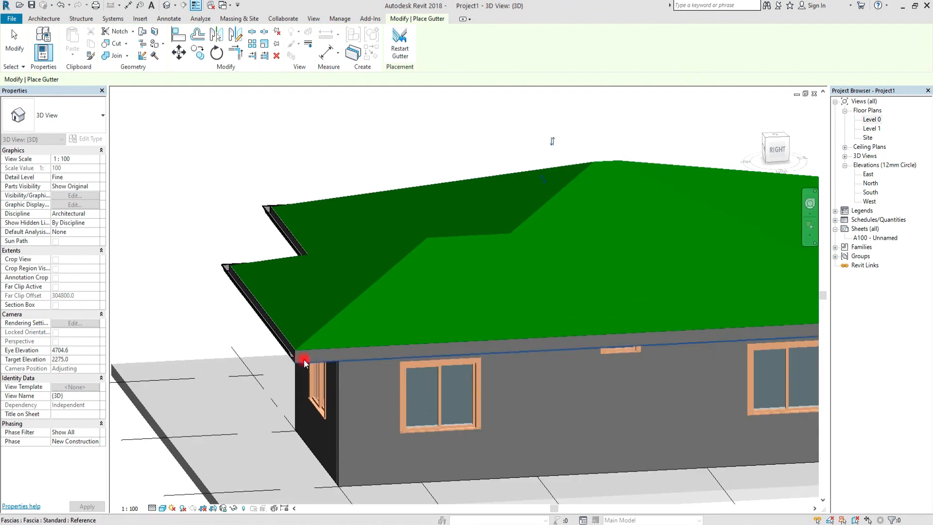
scroll(308, 351, down, 5)
shift+middle_drag(313, 342, 271, 340)
scroll(396, 371, up, 4)
scroll(395, 362, down, 5)
scroll(367, 287, down, 3)
scroll(477, 345, up, 2)
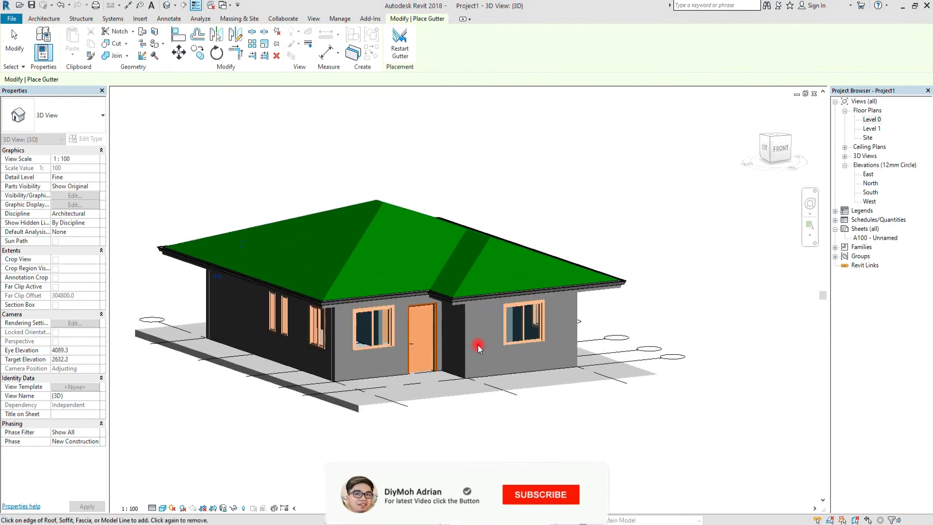
scroll(285, 266, up, 3)
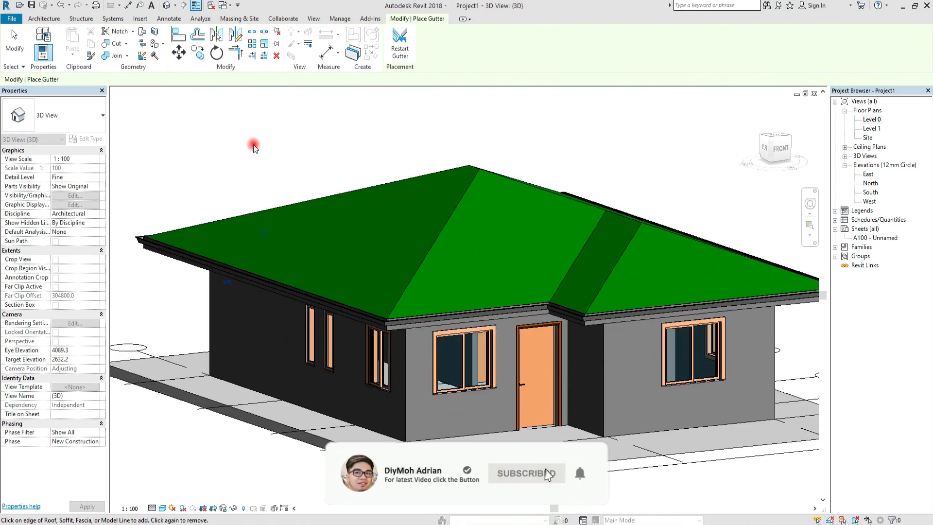
key(Escape)
key(Escape)
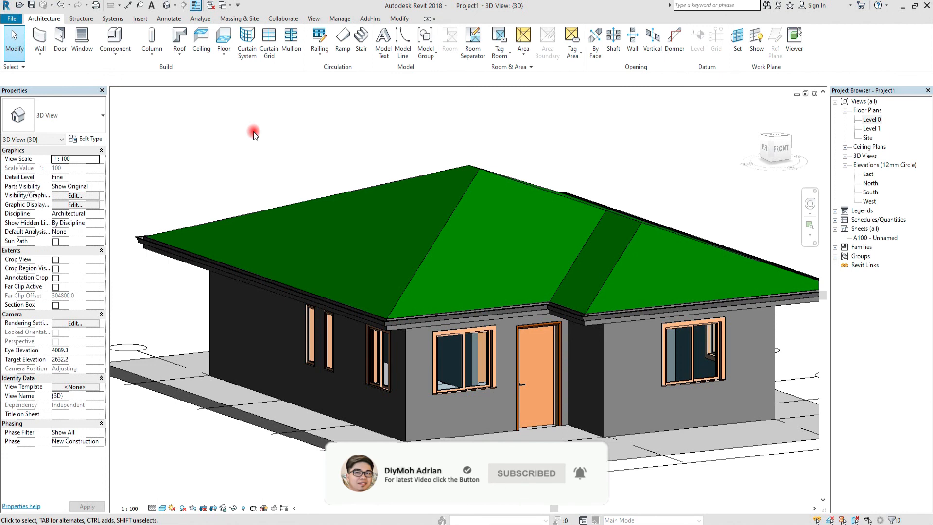
middle_drag(277, 167, 280, 147)
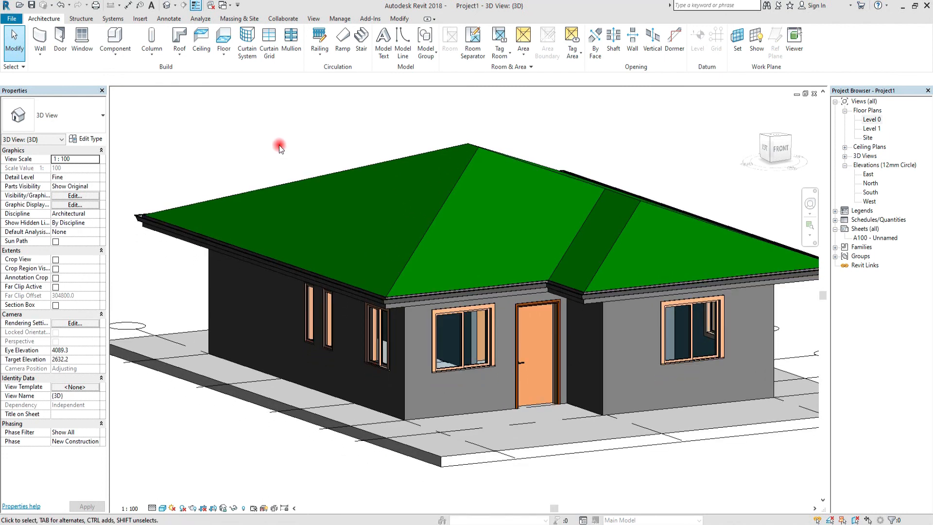
scroll(279, 150, down, 1)
middle_drag(364, 128, 361, 147)
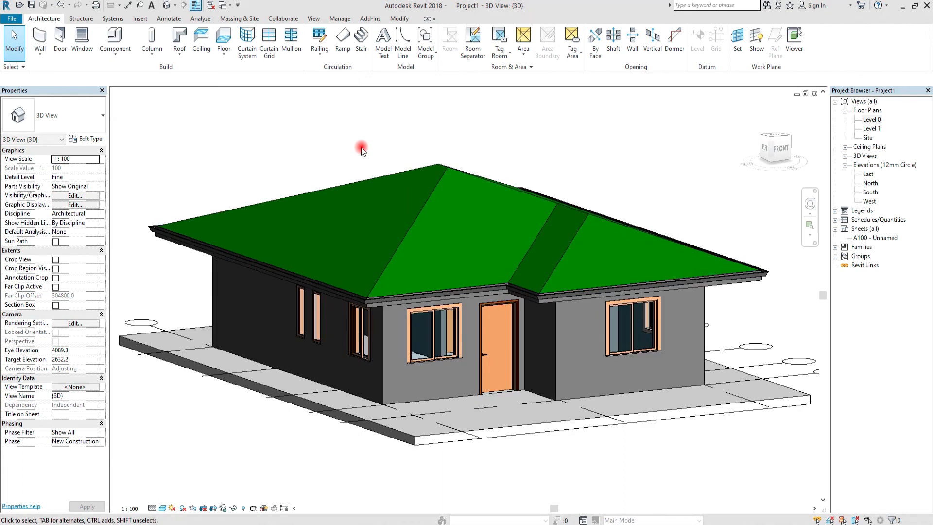